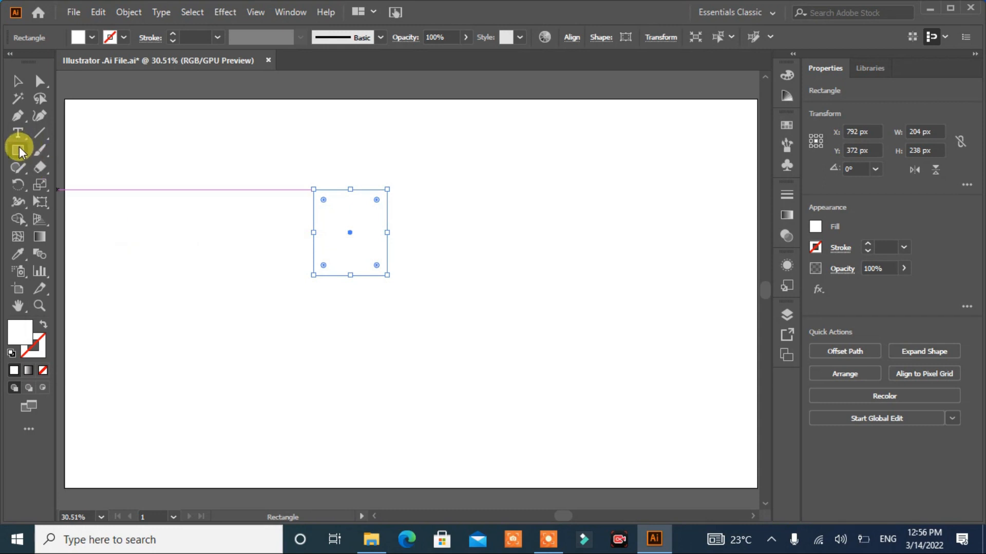
# - Give the rectangle no fill and a black 11 pt stroke
pyautogui.click(43, 324)
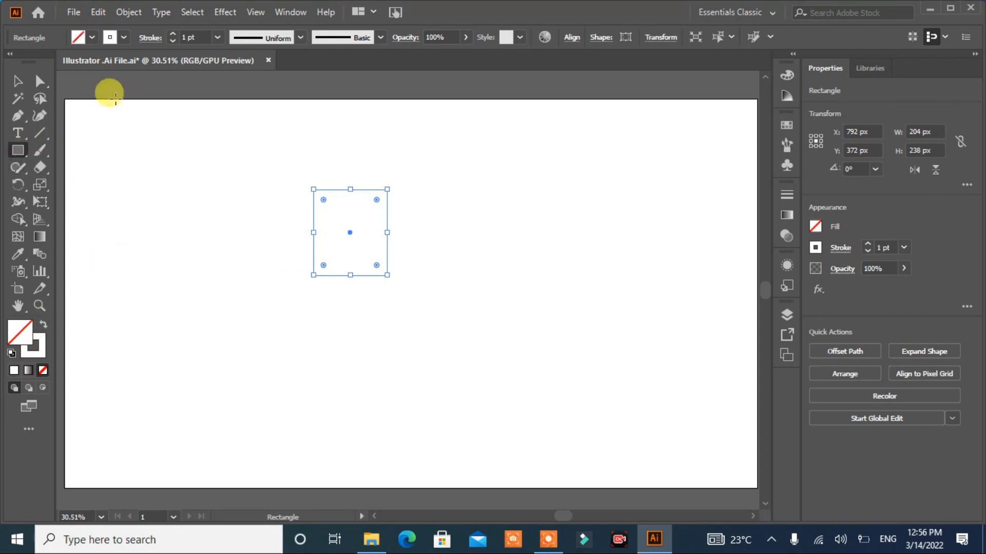
pyautogui.click(91, 37)
pyautogui.click(40, 61)
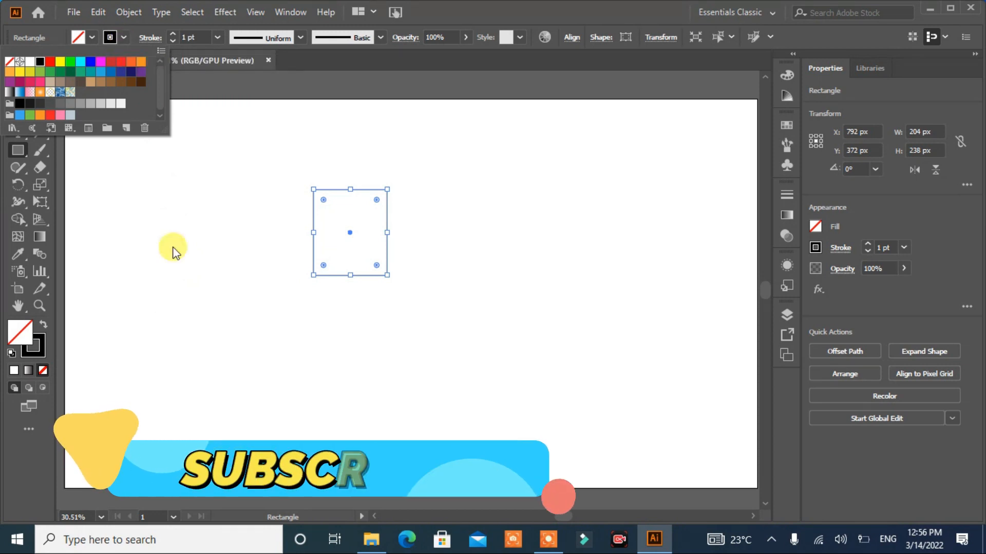
pyautogui.click(172, 35)
pyautogui.click(173, 35)
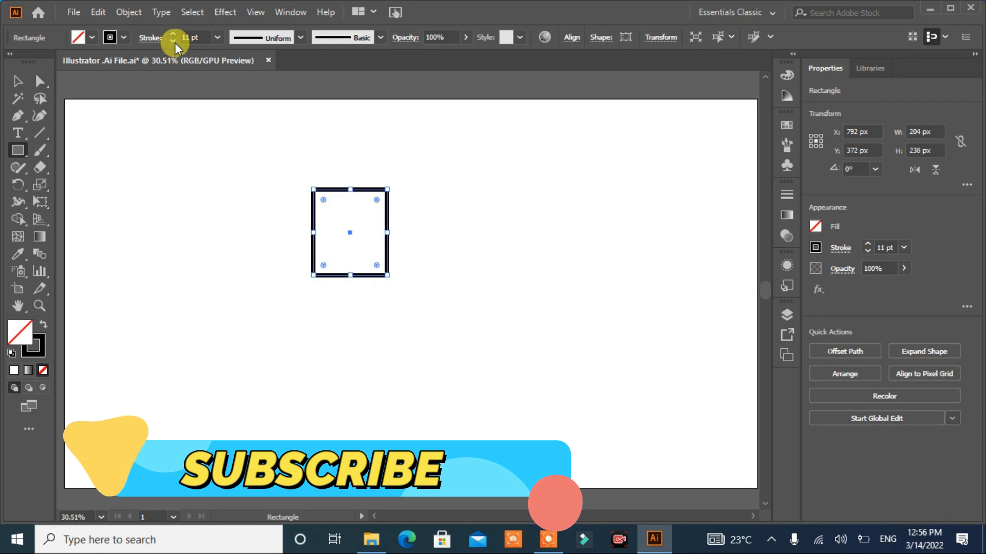
pyautogui.click(17, 80)
pyautogui.click(218, 278)
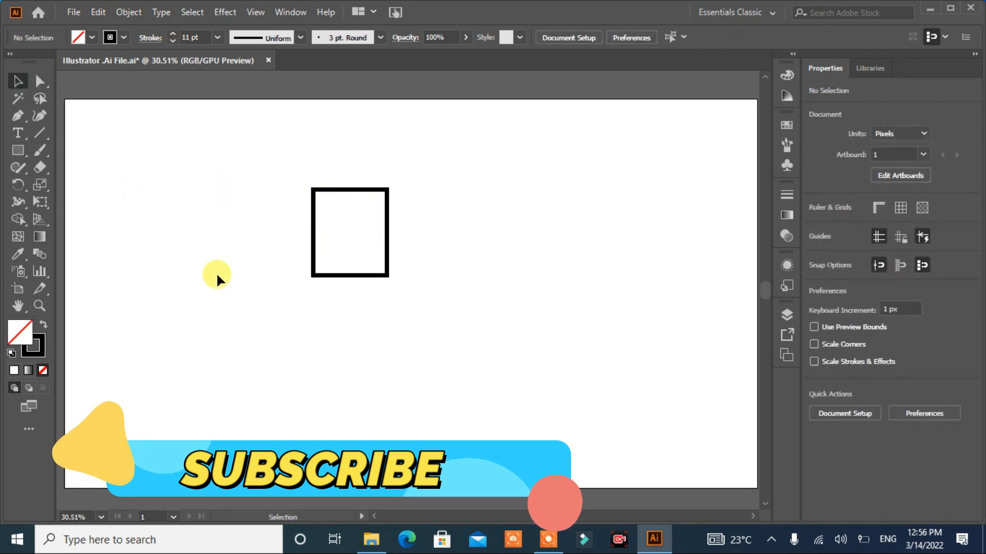
# - Cut the rectangle's outline with the Scissors at mid-height on both sides and at two points along the top edge
pyautogui.click(311, 231)
pyautogui.moveTo(42, 180)
pyautogui.mouseDown()
pyautogui.moveTo(44, 170)
pyautogui.moveTo(81, 183)
pyautogui.mouseUp()
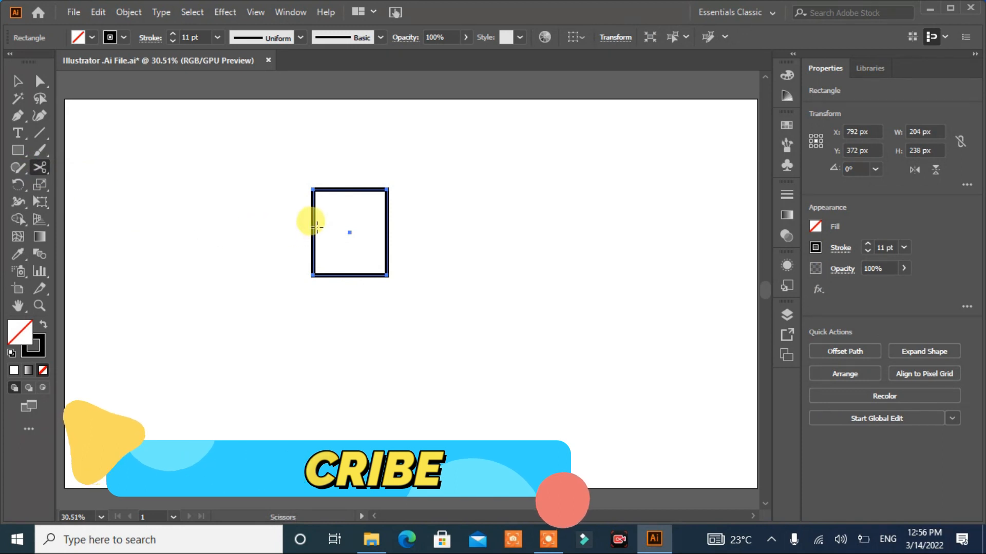
pyautogui.click(317, 225)
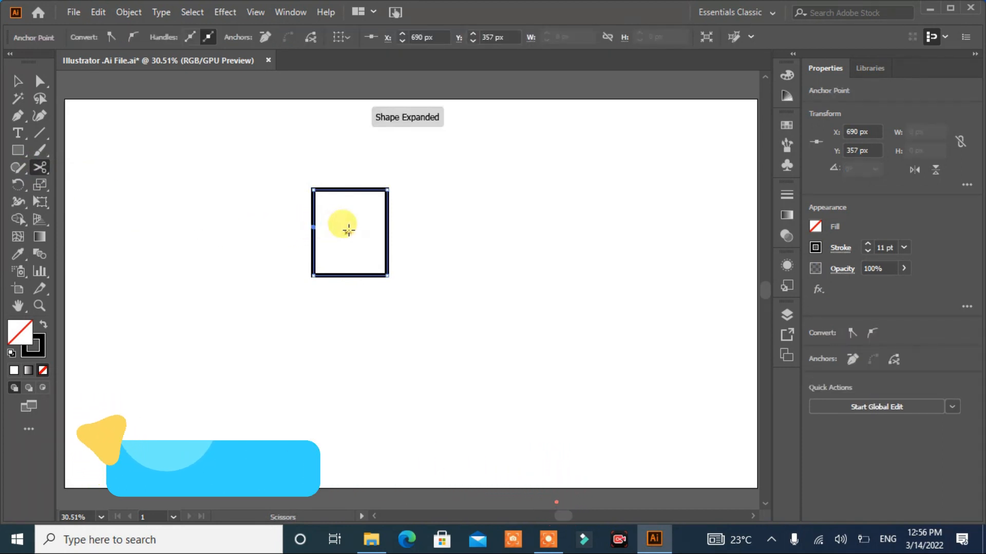
pyautogui.click(386, 226)
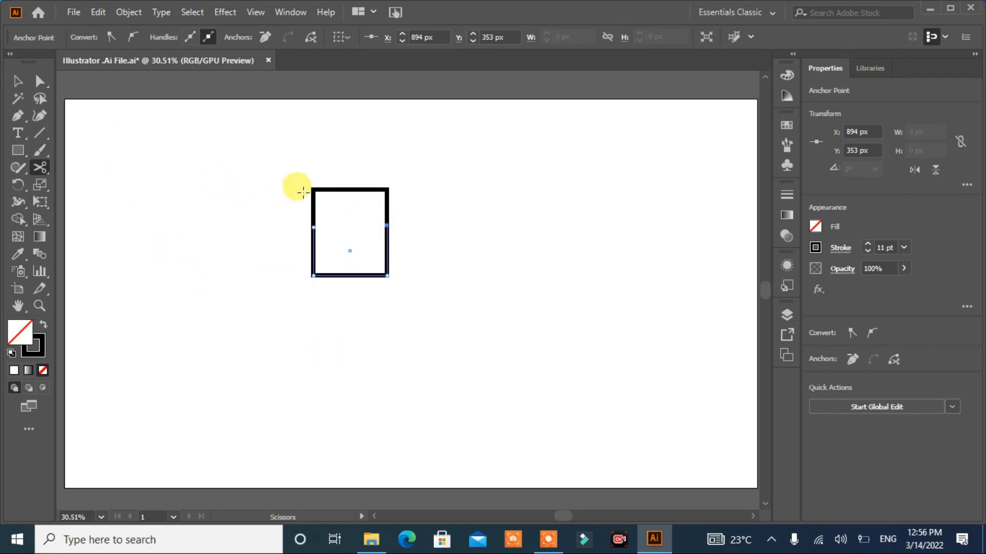
pyautogui.click(327, 189)
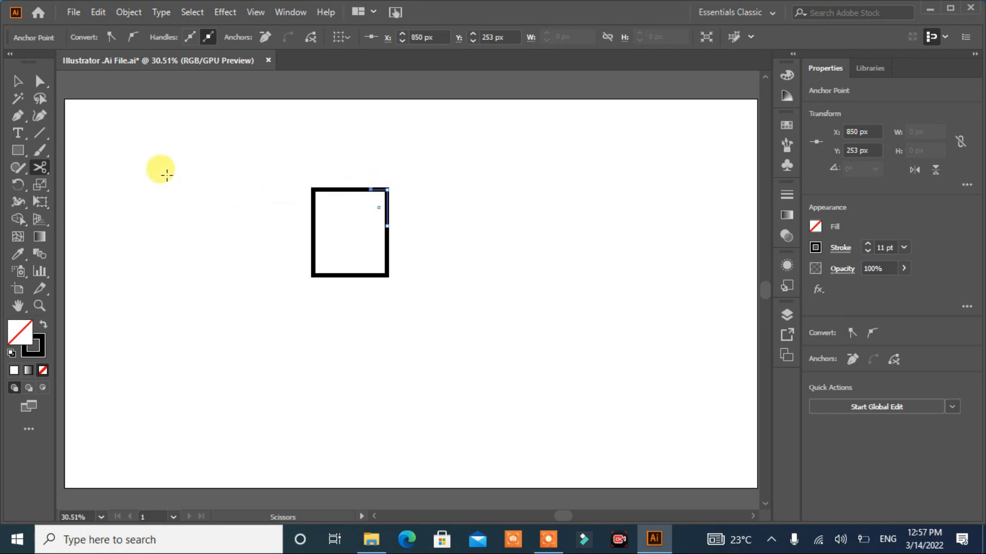
# - Delete the middle segment of the rectangle's top edge, about 120 px wide
pyautogui.click(18, 81)
pyautogui.click(349, 194)
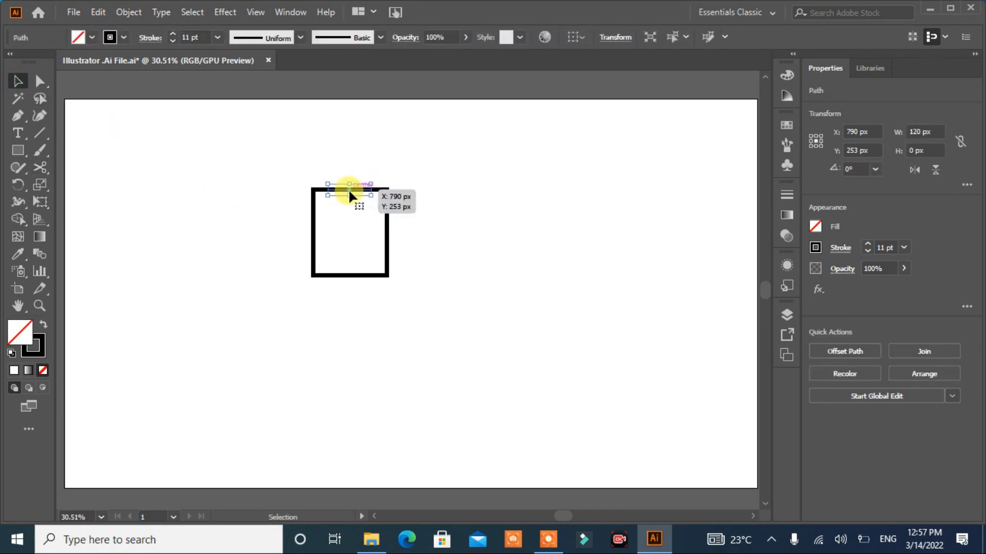
pyautogui.press('Delete')
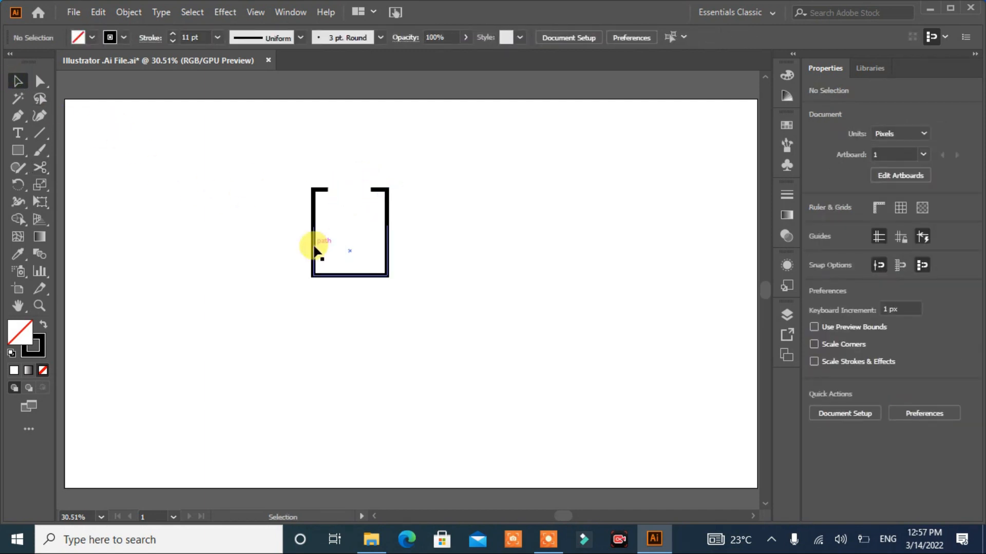
# - Round both corners of the lower path fully so that it forms a U-shaped arc
pyautogui.click(347, 274)
pyautogui.click(41, 84)
pyautogui.click(336, 268)
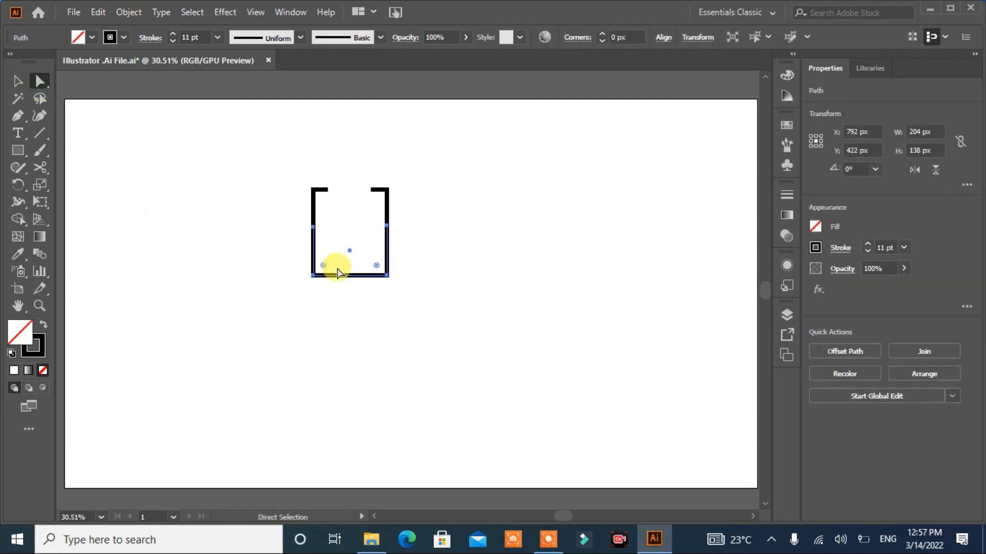
pyautogui.moveTo(323, 265); pyautogui.dragTo(339, 237)
pyautogui.click(324, 324)
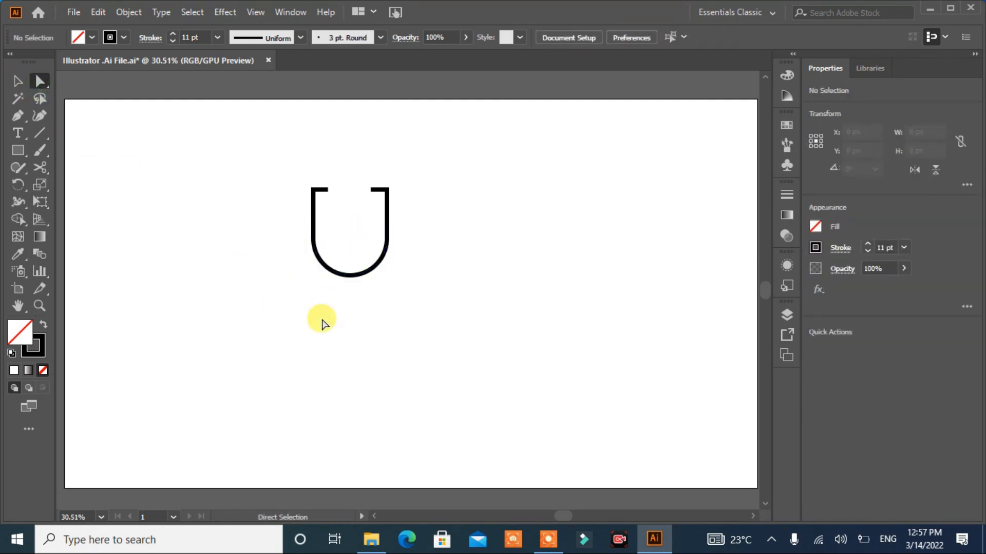
# - Shorten the two upper corner pieces together from their top edge to a height of about 74 px
pyautogui.moveTo(417, 177); pyautogui.dragTo(265, 208)
pyautogui.click(17, 82)
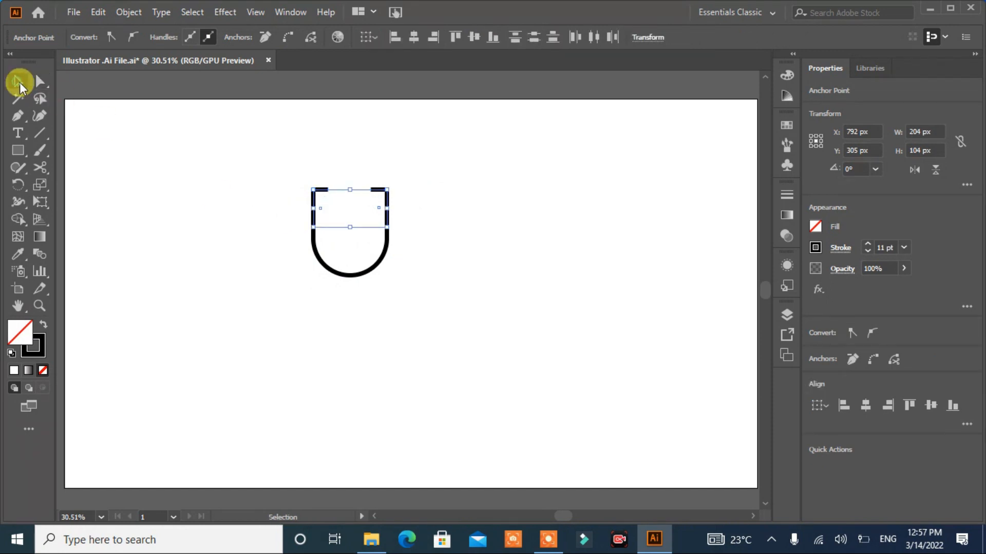
pyautogui.moveTo(348, 196); pyautogui.dragTo(348, 214)
pyautogui.click(226, 249)
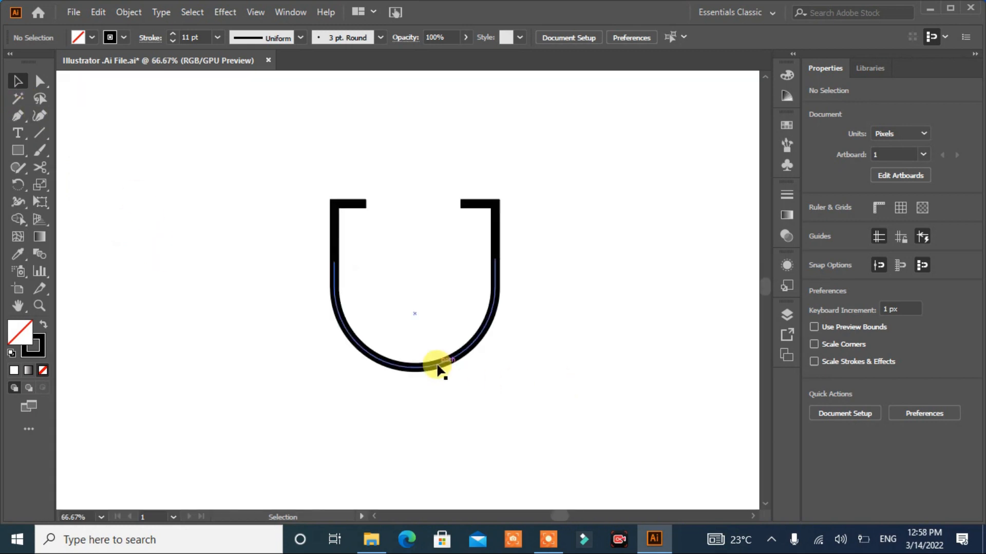
# - Set the lower U-shaped path's stroke to 30 pt with round caps
pyautogui.click(436, 364)
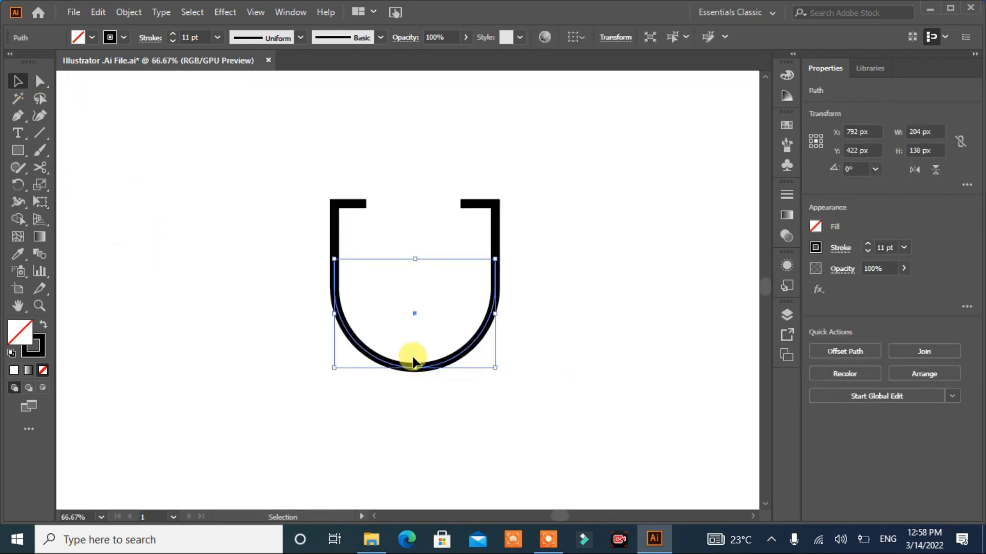
pyautogui.click(173, 35)
pyautogui.click(173, 35)
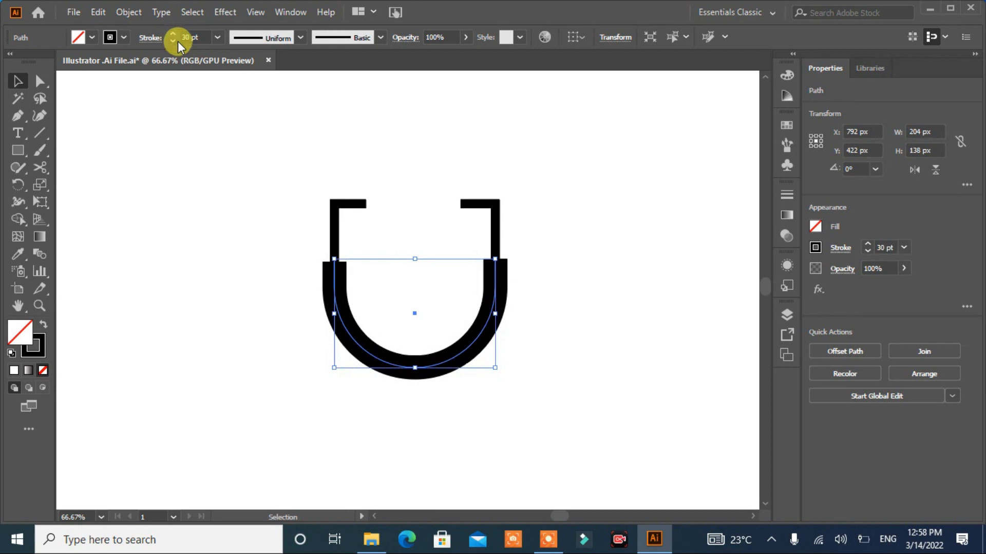
pyautogui.click(842, 249)
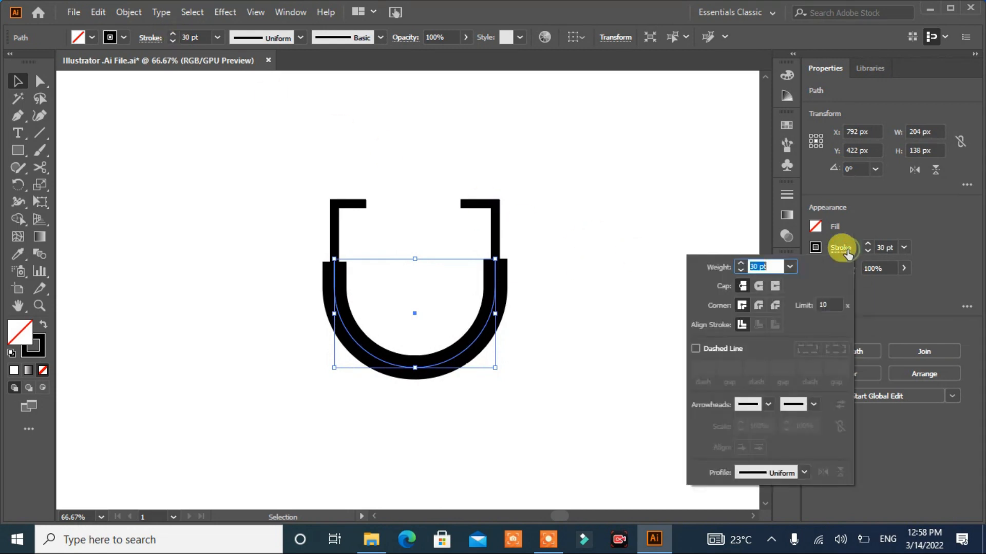
pyautogui.click(758, 286)
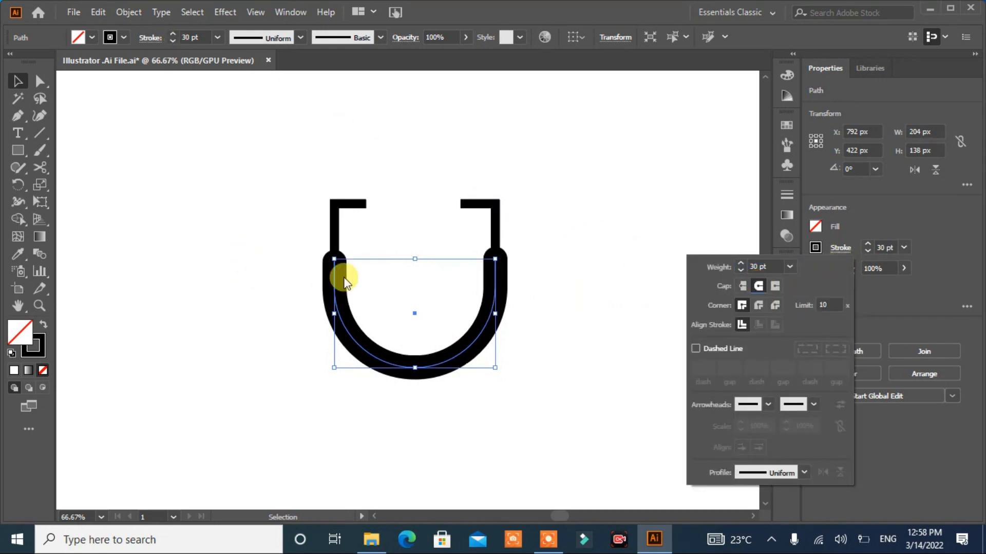
# - Reduce the lower U-shaped path's stroke weight to 19 pt
pyautogui.click(172, 41)
pyautogui.click(172, 41)
pyautogui.click(172, 41)
pyautogui.click(172, 41)
pyautogui.click(172, 41)
pyautogui.click(172, 41)
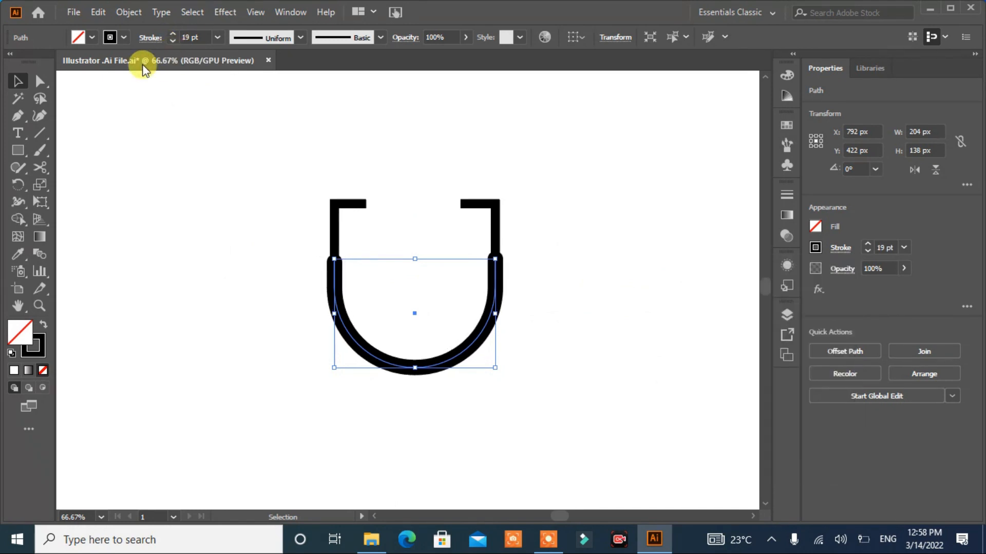
pyautogui.click(129, 124)
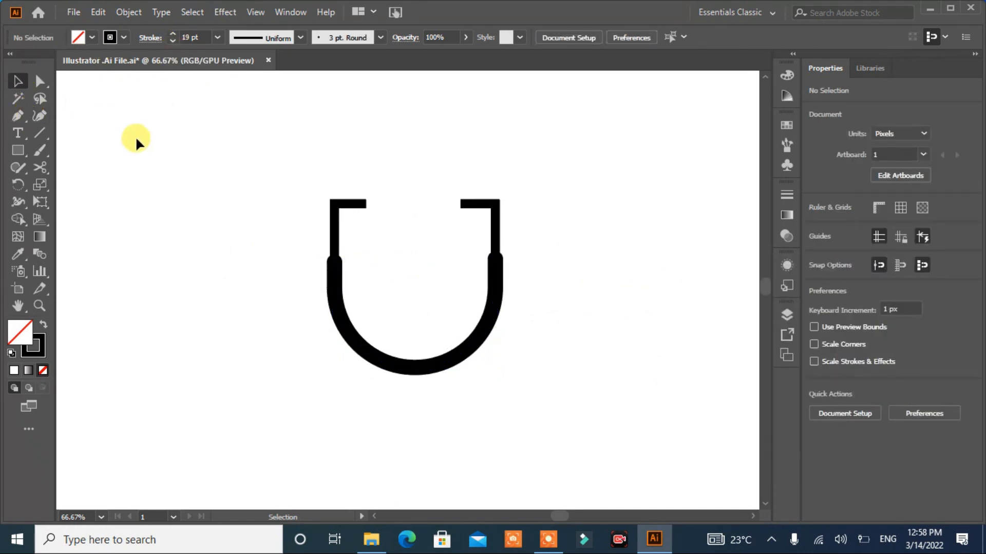
# - Apply round caps to the strokes of the two upper corner pieces
pyautogui.click(363, 204)
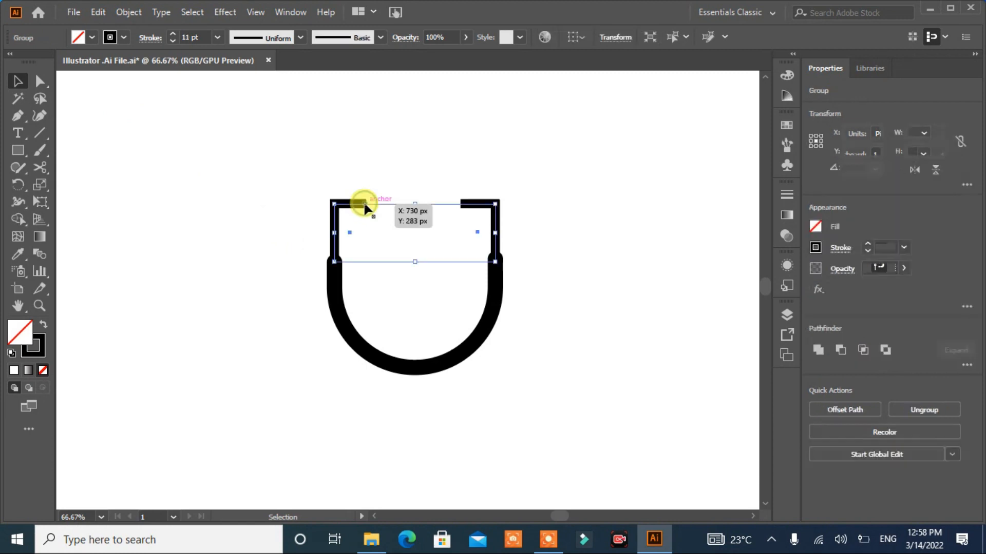
pyautogui.click(847, 252)
pyautogui.click(758, 287)
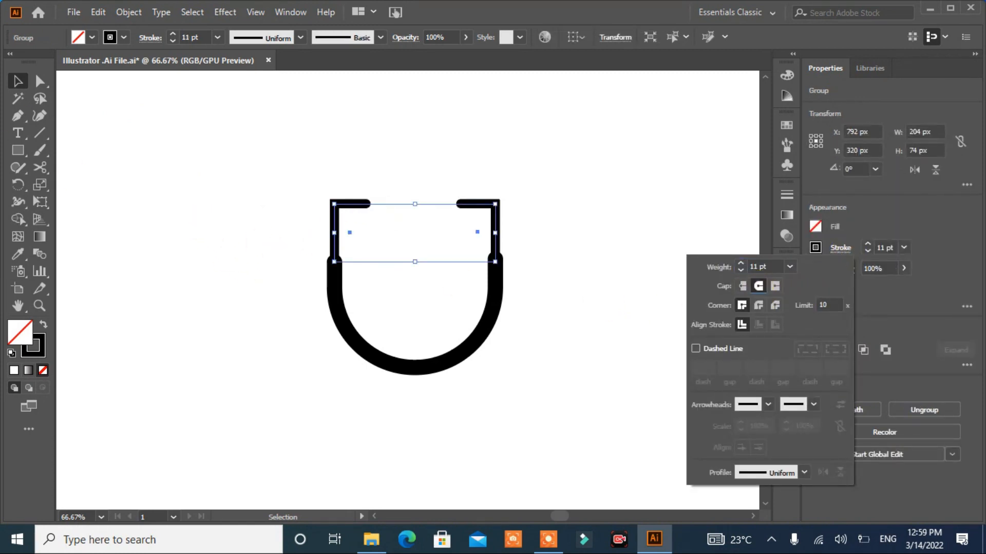
pyautogui.click(135, 164)
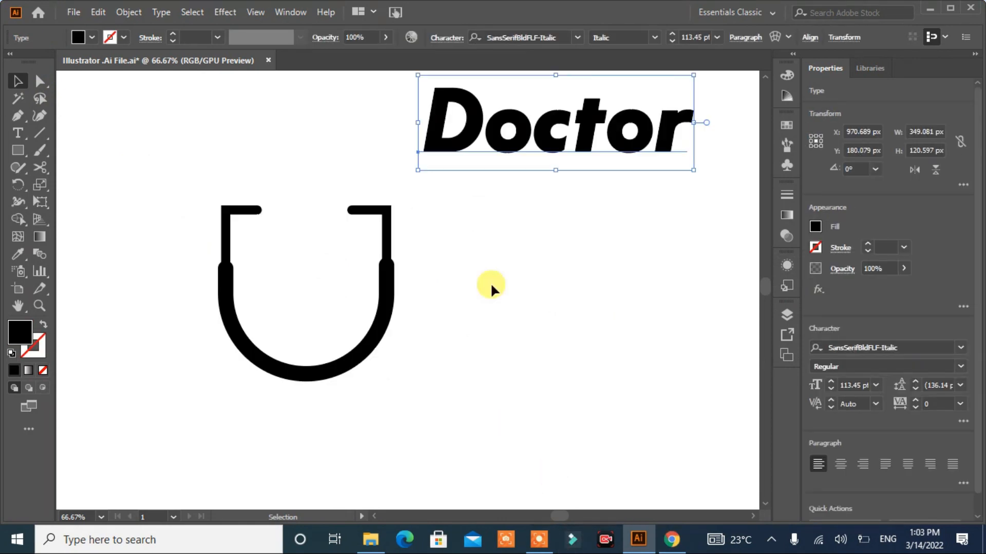
# - Move the "Doctor" text down beside the right side of the U shape
pyautogui.moveTo(544, 146); pyautogui.dragTo(531, 319)
pyautogui.click(594, 394)
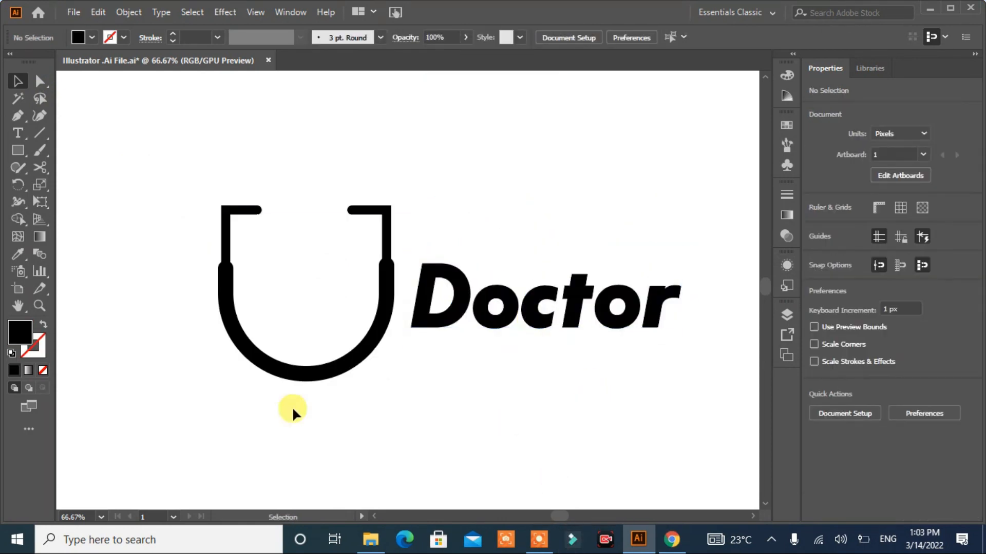
# - Draw an open curve about 244 × 165 px with the Pen tool from below the U to the first "o", outlined in black without fill
pyautogui.click(17, 116)
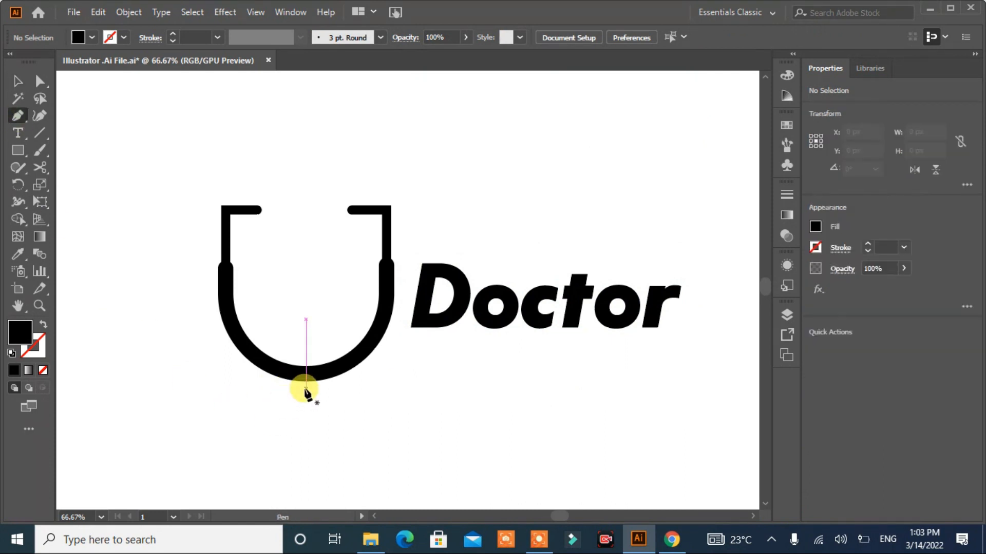
pyautogui.click(306, 389)
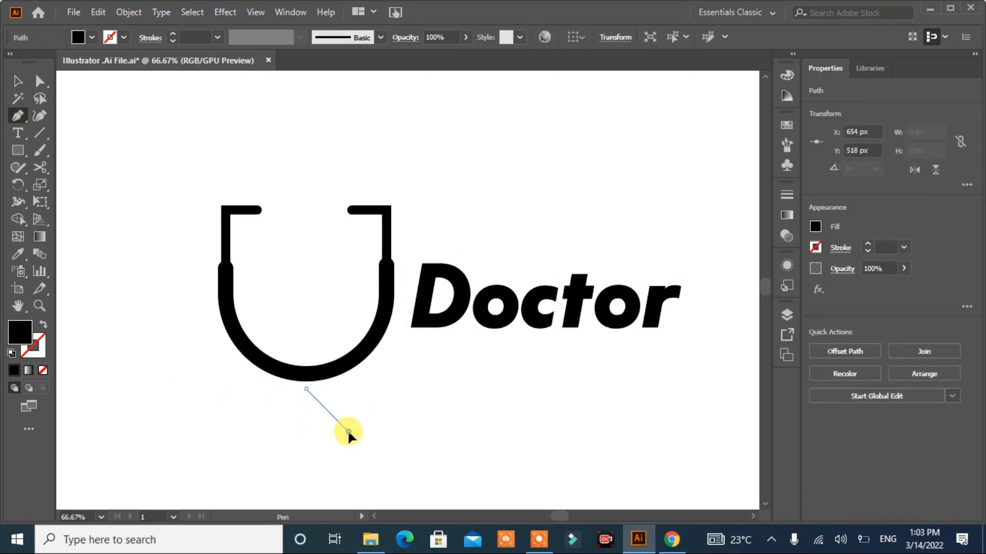
pyautogui.moveTo(407, 409); pyautogui.dragTo(408, 410)
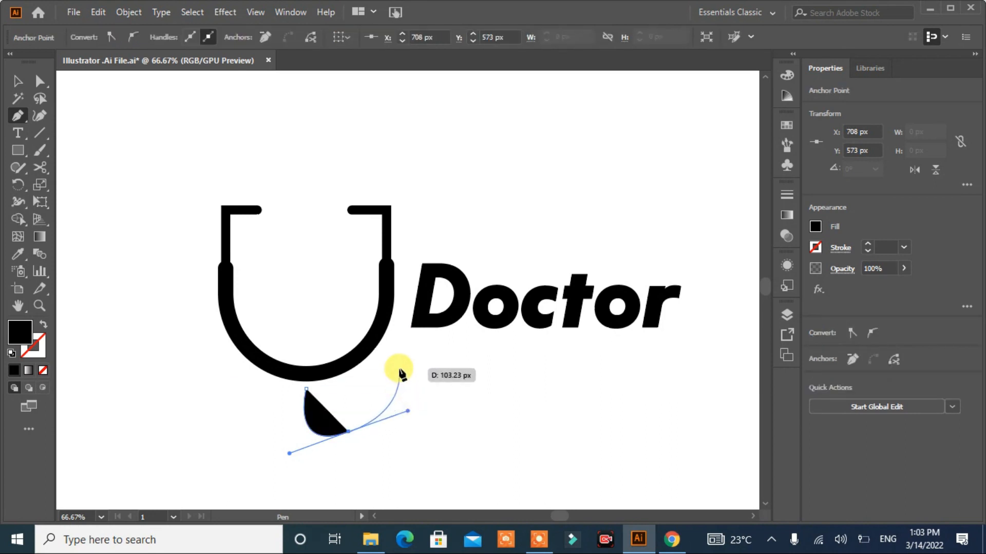
pyautogui.click(350, 430)
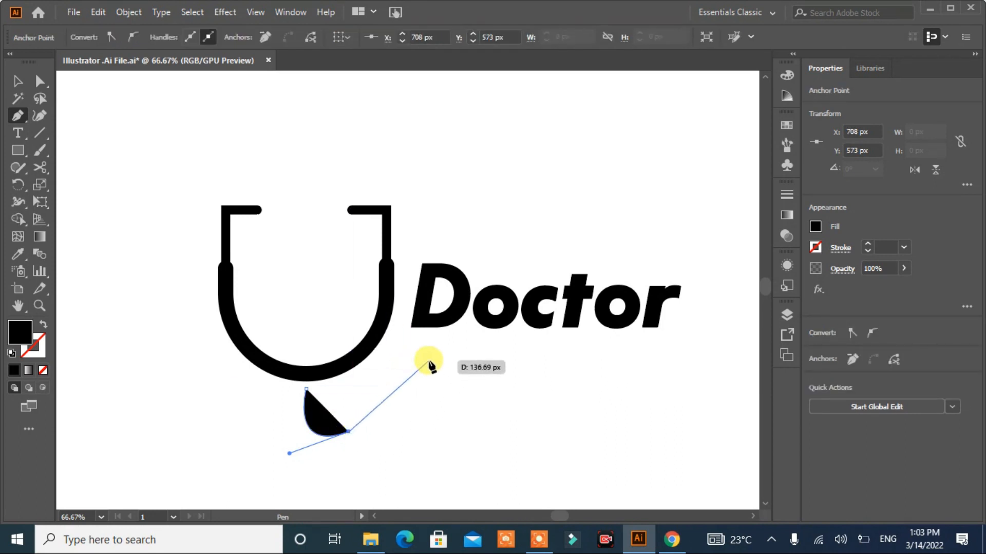
pyautogui.moveTo(430, 358); pyautogui.dragTo(488, 353)
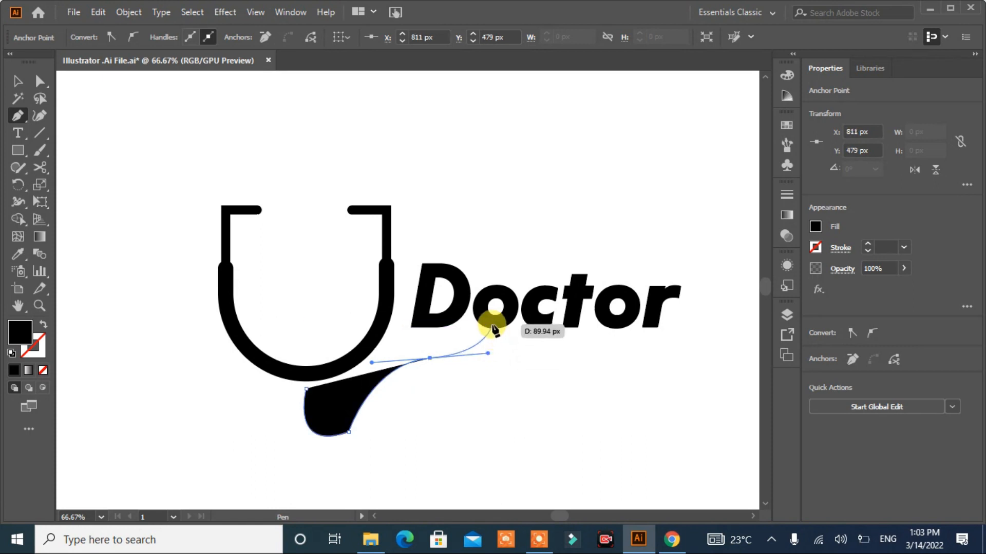
pyautogui.moveTo(495, 307); pyautogui.dragTo(506, 258)
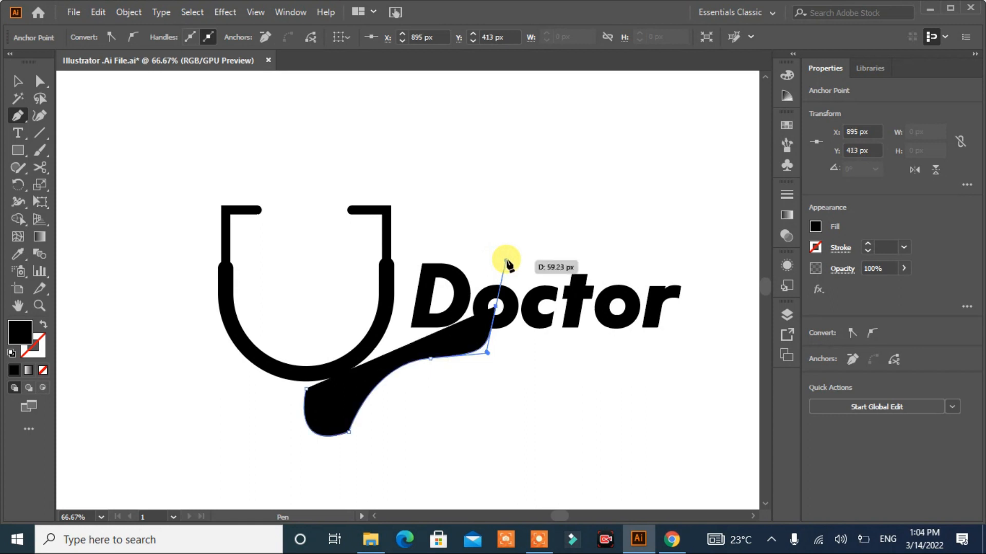
pyautogui.click(520, 424)
pyautogui.hotkey('ctrl', 'z')
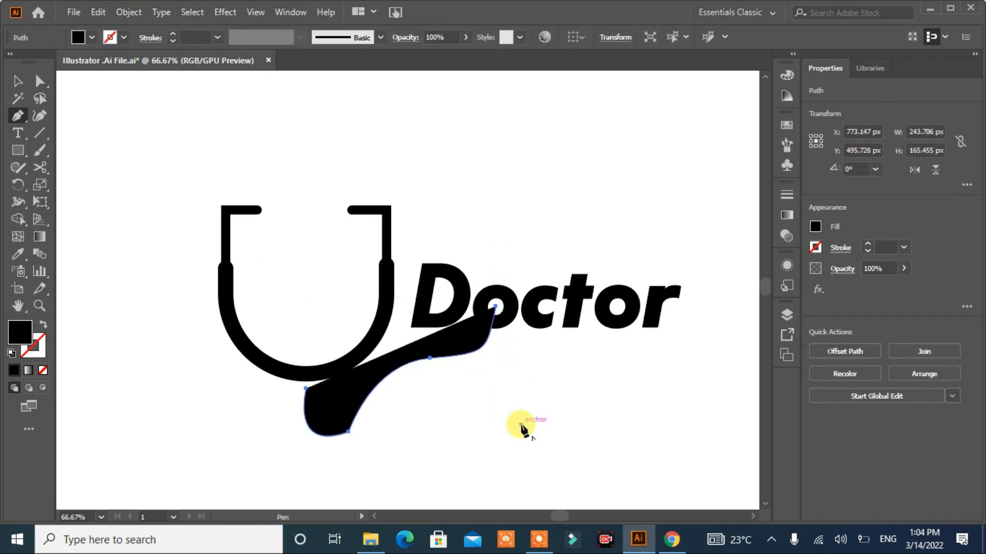
pyautogui.click(43, 324)
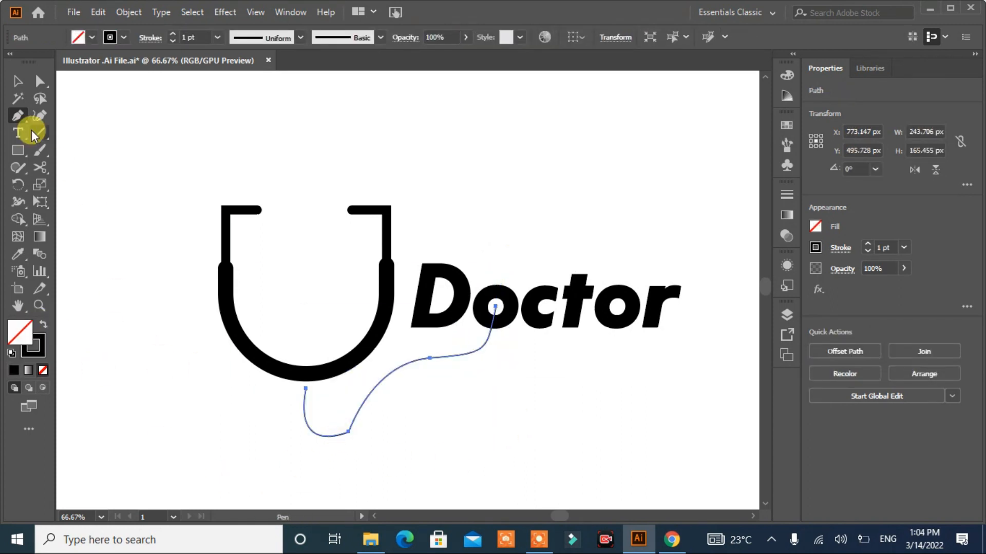
# - Adjust the direction handle of the curve's low anchor point below the U to smooth the bend
pyautogui.click(39, 81)
pyautogui.click(349, 433)
pyautogui.moveTo(339, 422); pyautogui.dragTo(309, 379)
pyautogui.click(390, 485)
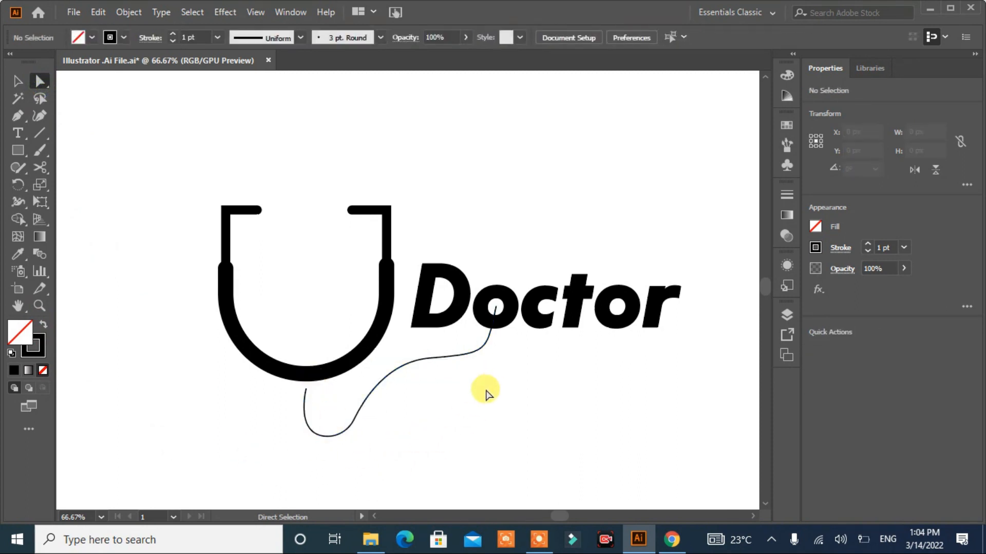
# - Swing the direction handle of the curve's end point in the "o" outward so the tube bulges to the right
pyautogui.click(497, 309)
pyautogui.moveTo(488, 352); pyautogui.dragTo(523, 347)
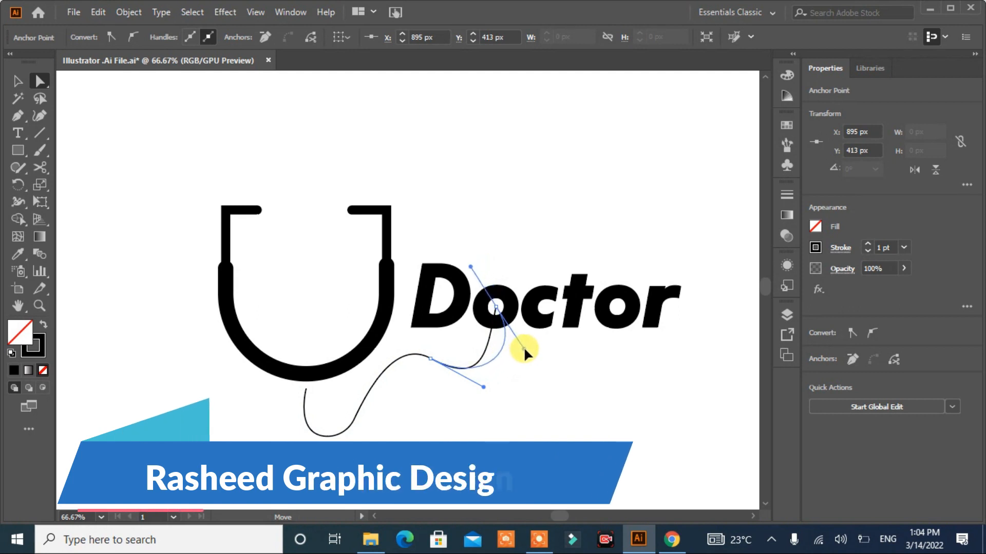
pyautogui.click(478, 413)
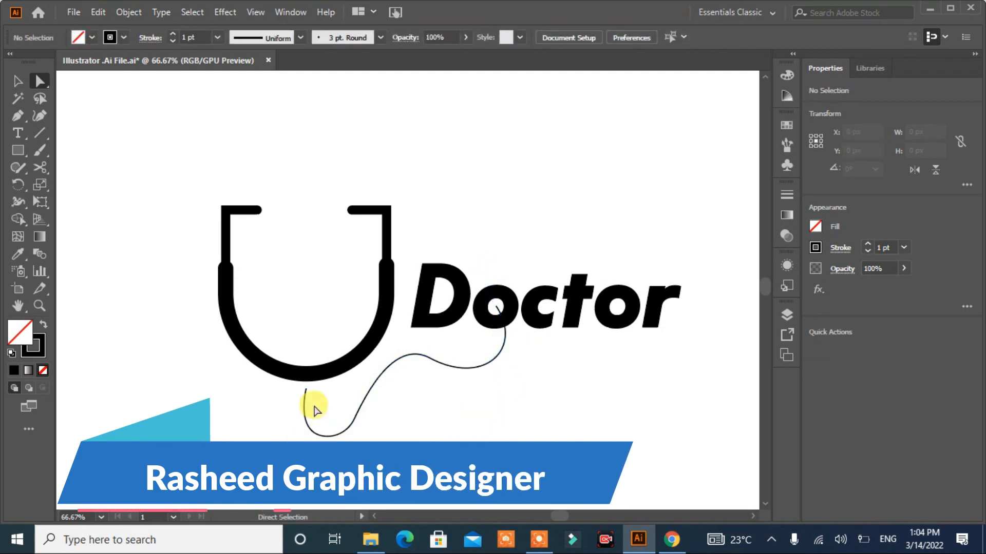
# - Reshape the bend of the tube curve below the U by adjusting its two lower anchor points and their direction handles
pyautogui.click(305, 390)
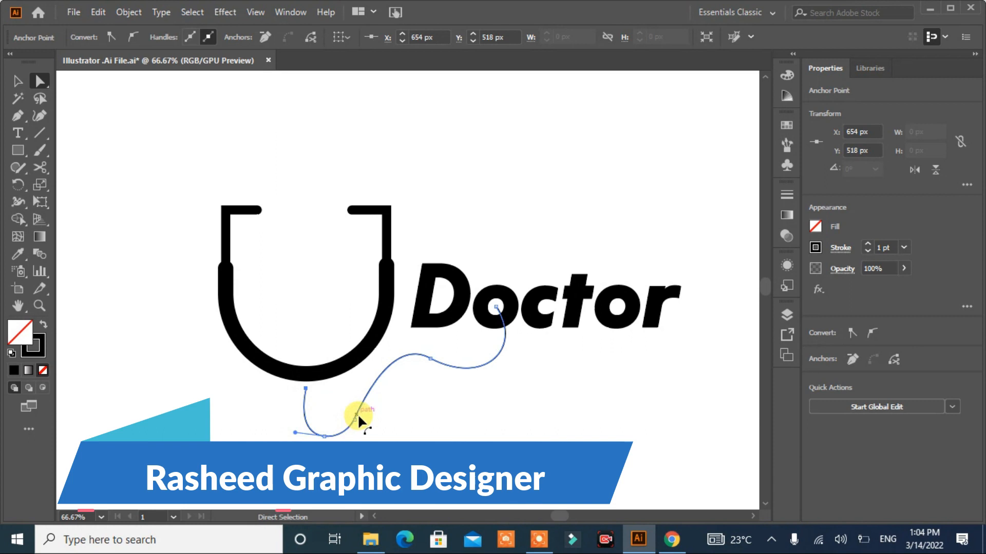
pyautogui.moveTo(355, 420)
pyautogui.mouseDown()
pyautogui.moveTo(367, 414)
pyautogui.moveTo(358, 435)
pyautogui.mouseUp()
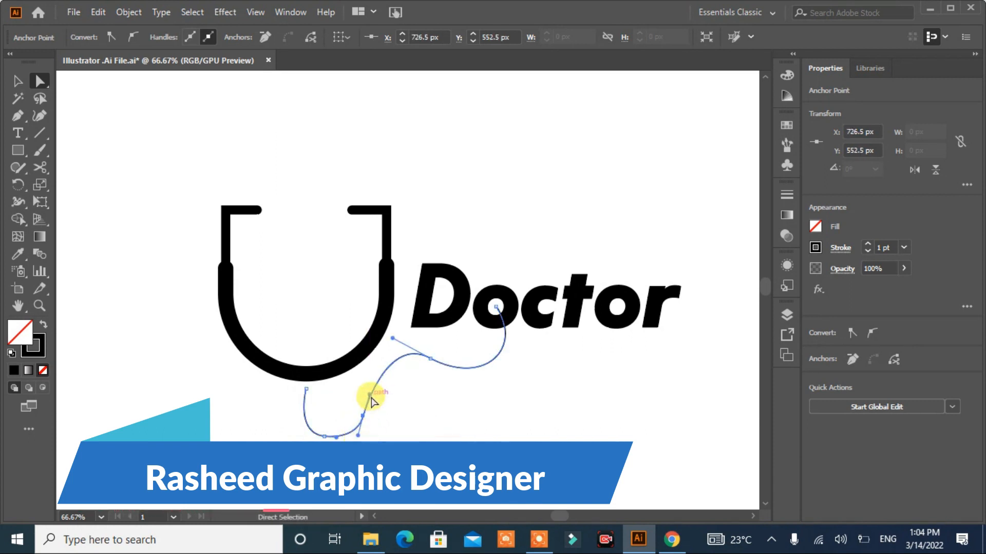
pyautogui.moveTo(370, 397); pyautogui.dragTo(358, 375)
pyautogui.click(324, 434)
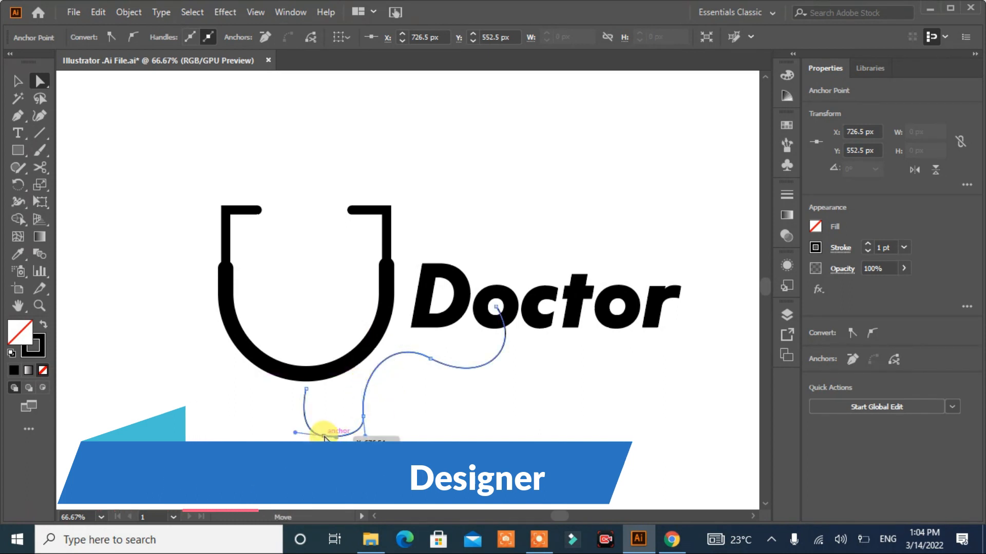
pyautogui.moveTo(337, 438); pyautogui.dragTo(286, 437)
pyautogui.click(362, 417)
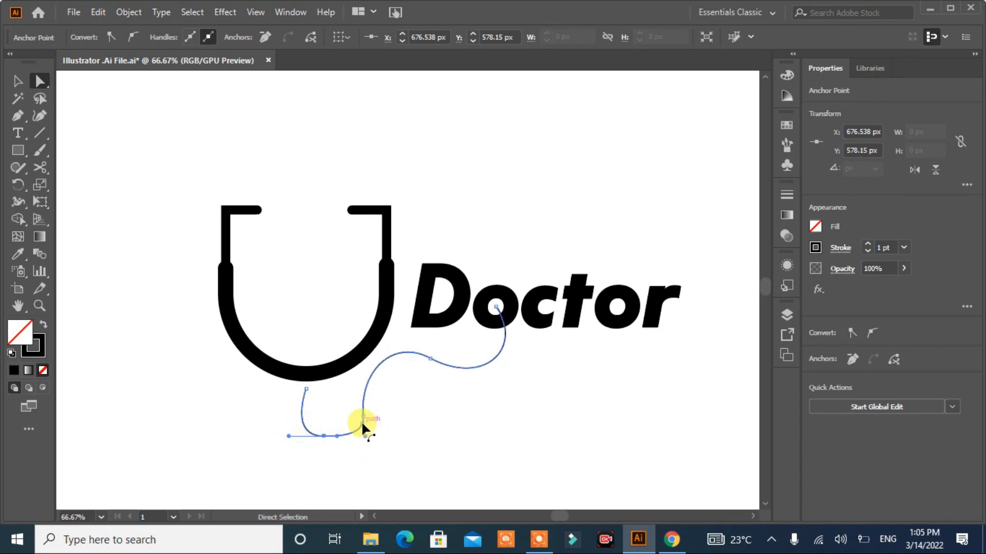
pyautogui.moveTo(337, 436); pyautogui.dragTo(353, 410)
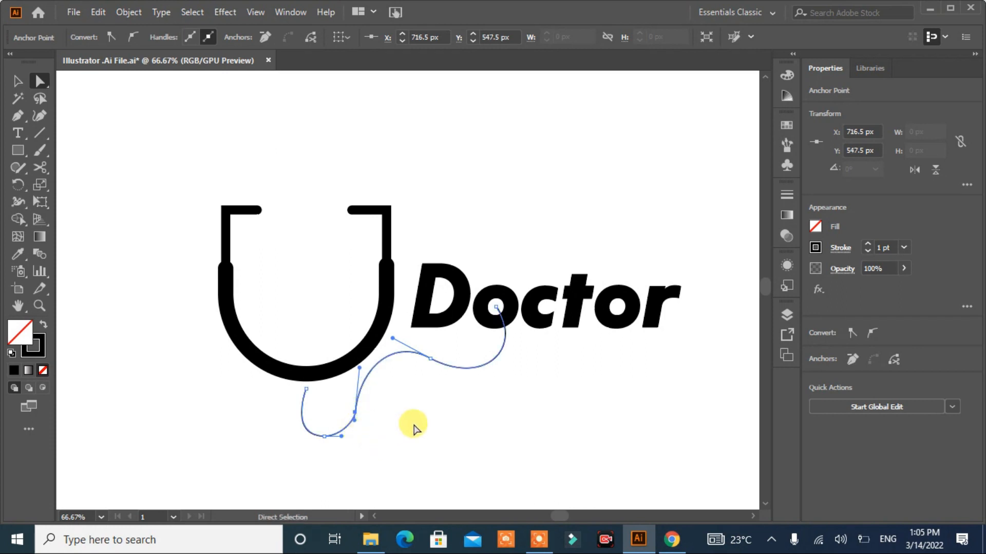
# - Lower the curve's middle anchor beneath the "D" slightly and shift the two anchors of the low bend a little to the right
pyautogui.moveTo(430, 358); pyautogui.dragTo(436, 366)
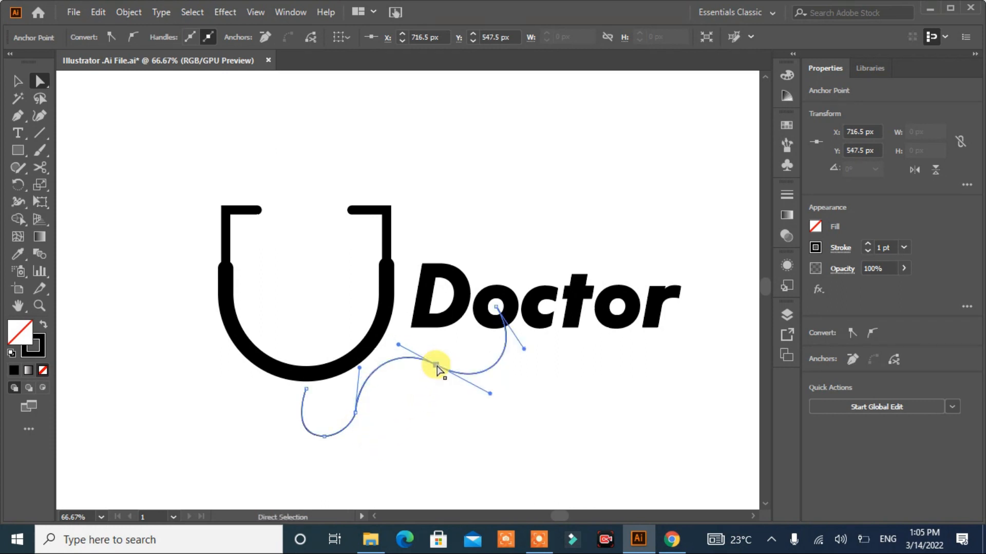
pyautogui.moveTo(358, 412); pyautogui.dragTo(364, 412)
pyautogui.click(325, 436)
pyautogui.moveTo(325, 438); pyautogui.dragTo(334, 435)
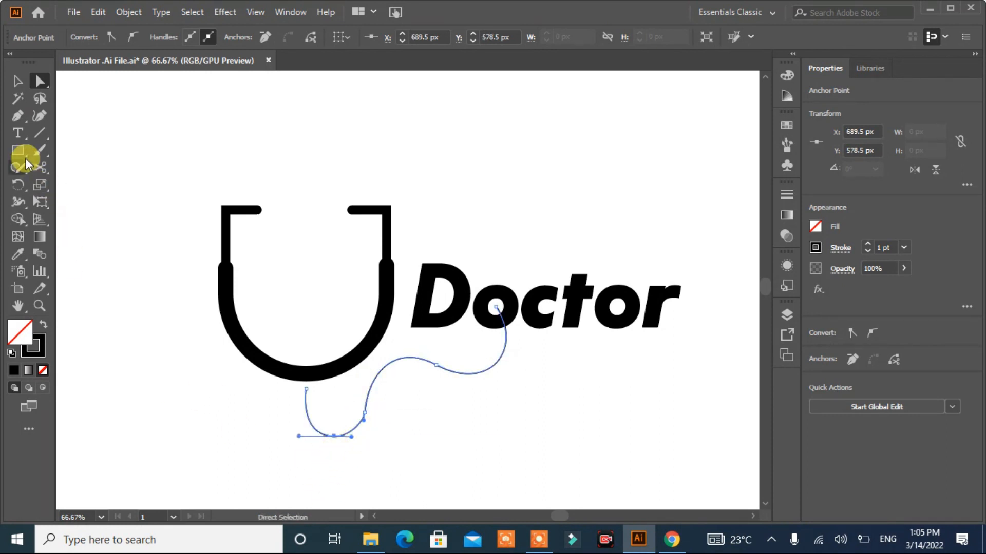
# - Smooth the kink on the rising part of the tube curve below the U with the Smooth tool
pyautogui.click(19, 177)
pyautogui.click(56, 202)
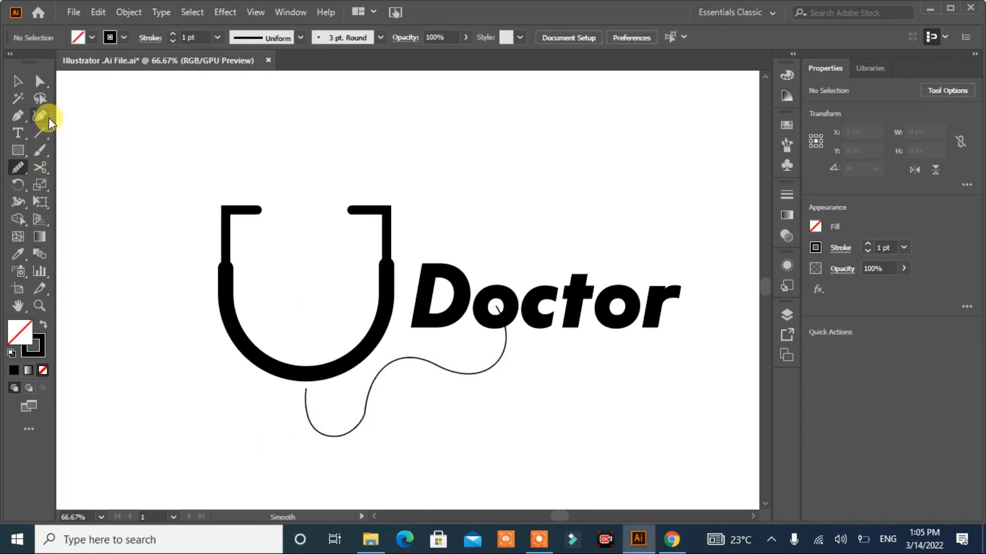
pyautogui.click(18, 81)
pyautogui.click(317, 432)
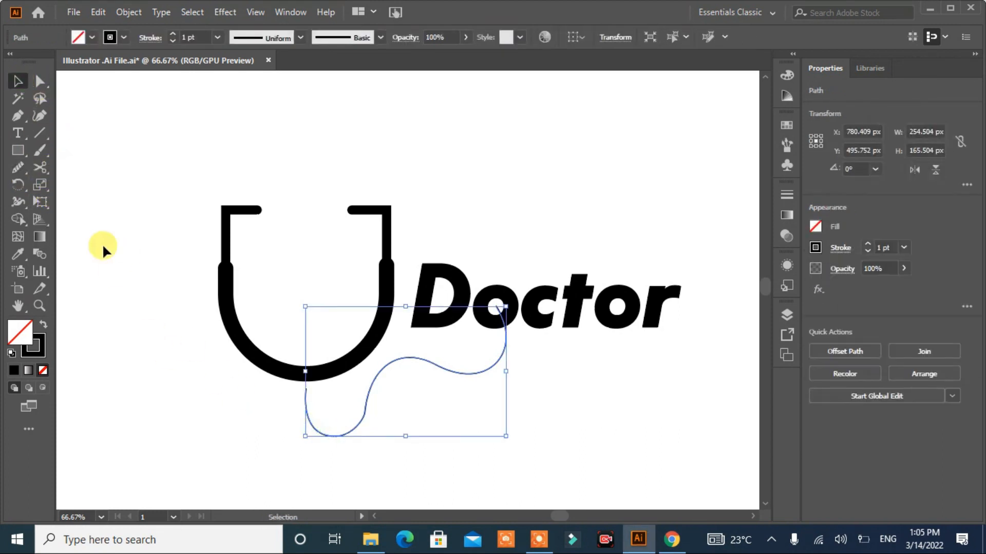
pyautogui.click(17, 168)
pyautogui.moveTo(363, 391)
pyautogui.mouseDown()
pyautogui.moveTo(358, 429)
pyautogui.moveTo(334, 437)
pyautogui.moveTo(372, 400)
pyautogui.moveTo(354, 420)
pyautogui.mouseUp()
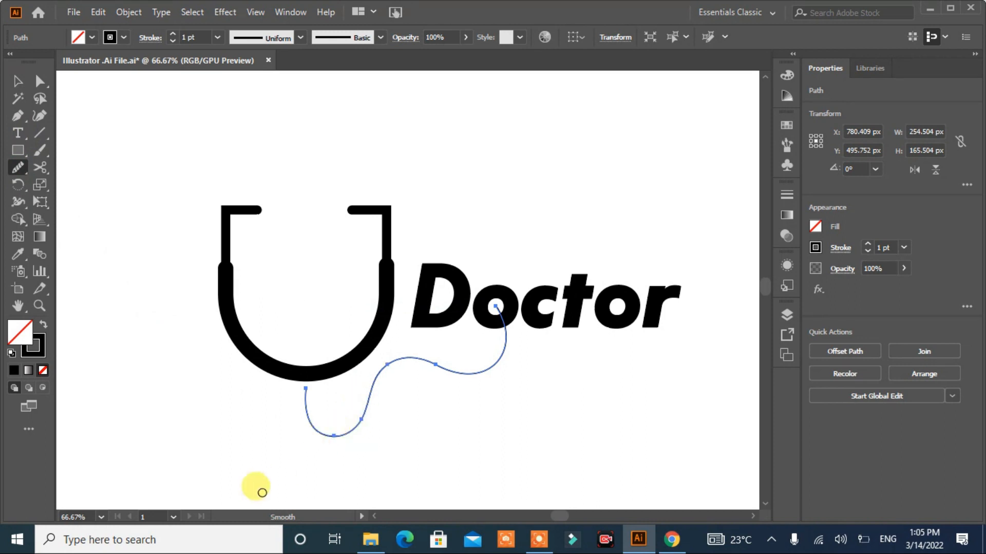
pyautogui.click(17, 82)
pyautogui.click(171, 383)
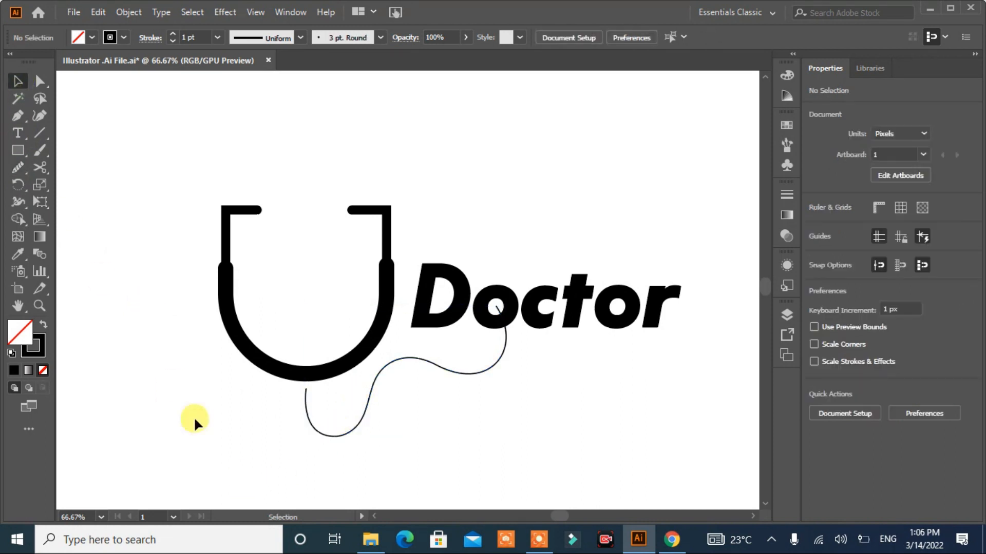
# - Copy the U outline's 19 pt black stroke onto the tube curve with the Eyedropper
pyautogui.click(321, 436)
pyautogui.click(17, 252)
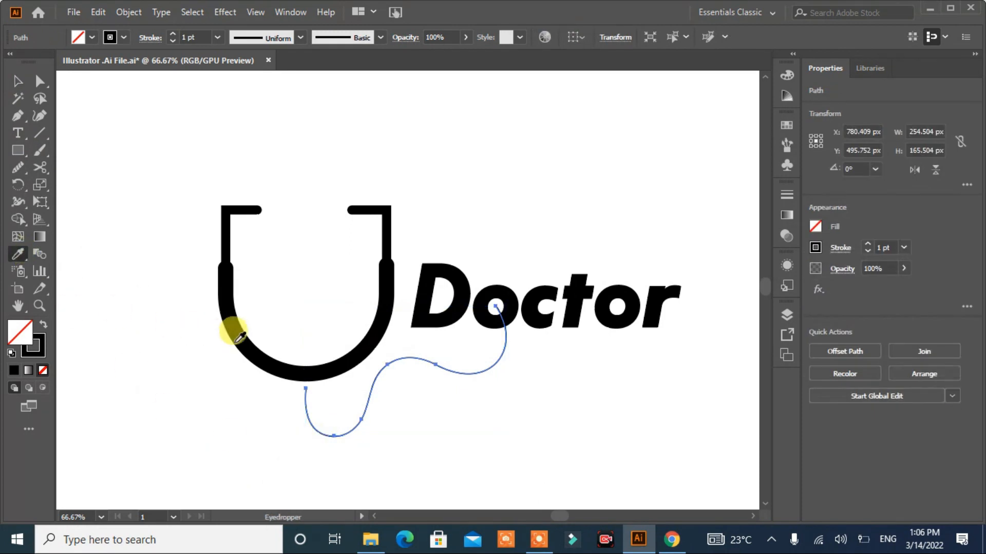
pyautogui.click(241, 341)
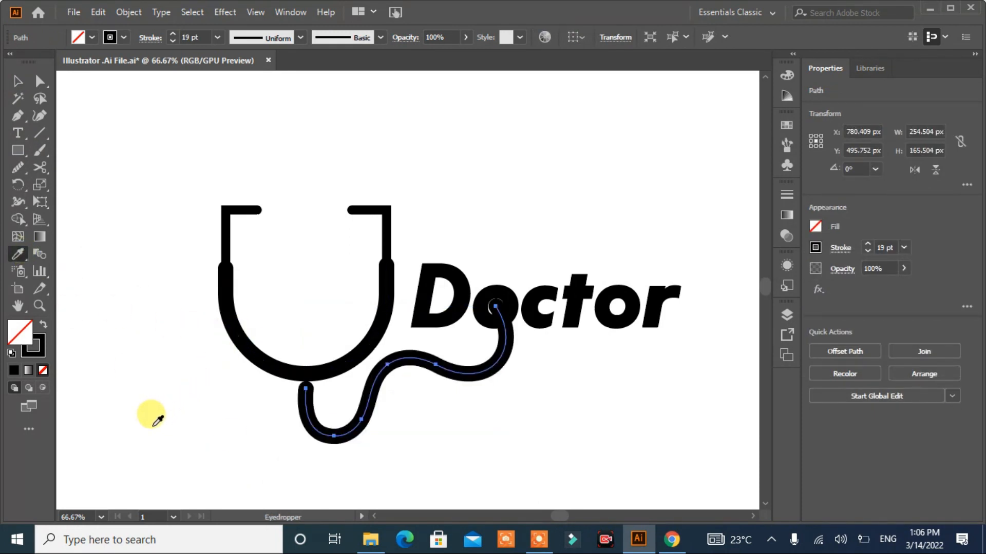
# - Taper the tube's stroke to a narrow end inside the first "o" with the Width tool
pyautogui.click(40, 81)
pyautogui.click(361, 481)
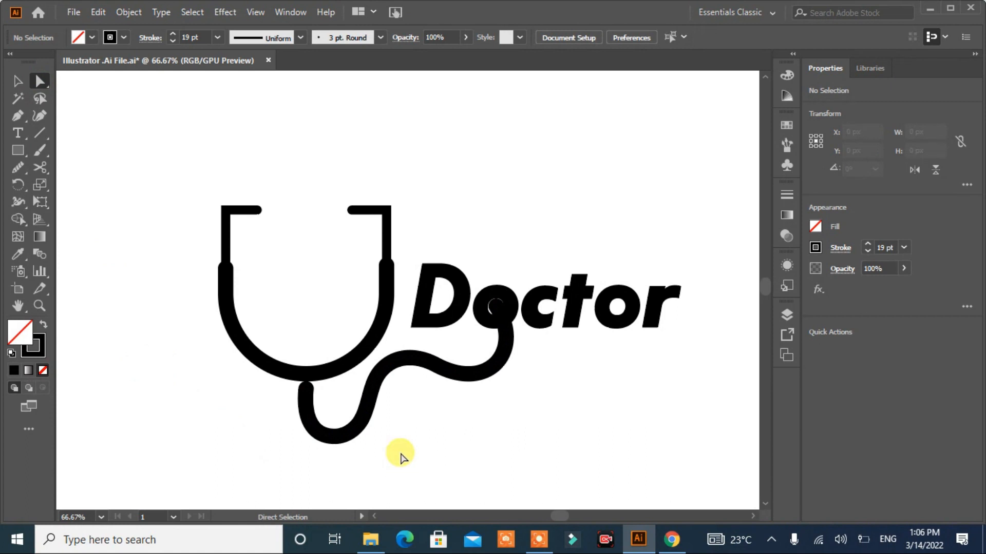
pyautogui.click(496, 307)
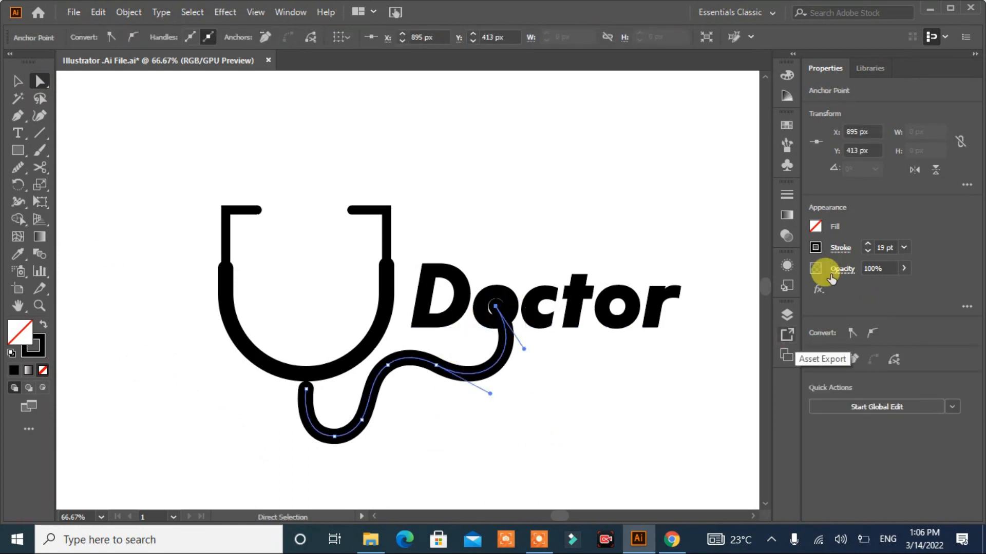
pyautogui.click(18, 202)
pyautogui.moveTo(496, 309); pyautogui.dragTo(498, 321)
pyautogui.click(18, 82)
pyautogui.click(116, 261)
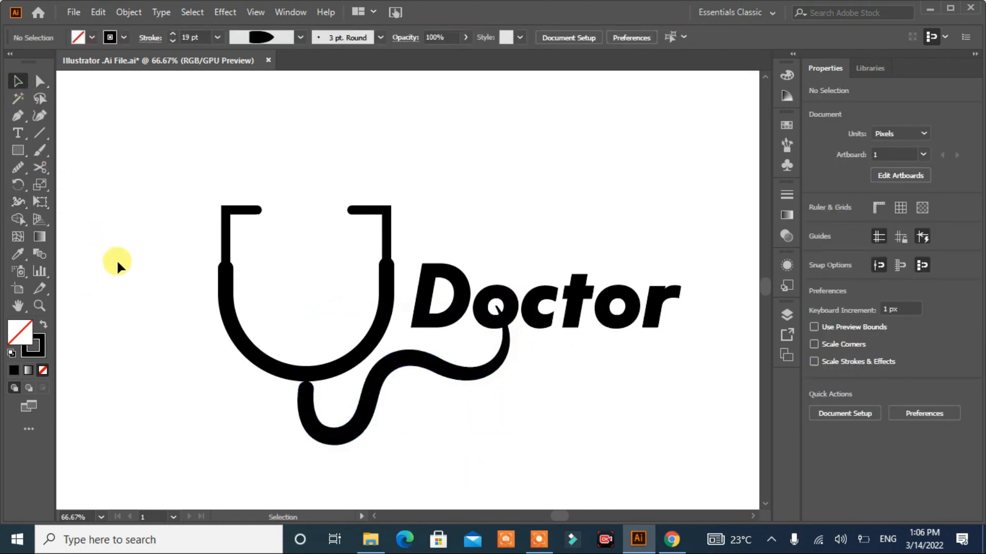
# - Draw a narrow ellipse overlapped by a 20 px circle above the U, spanning about 55 px in total
pyautogui.click(18, 149)
pyautogui.moveTo(17, 148); pyautogui.dragTo(45, 186)
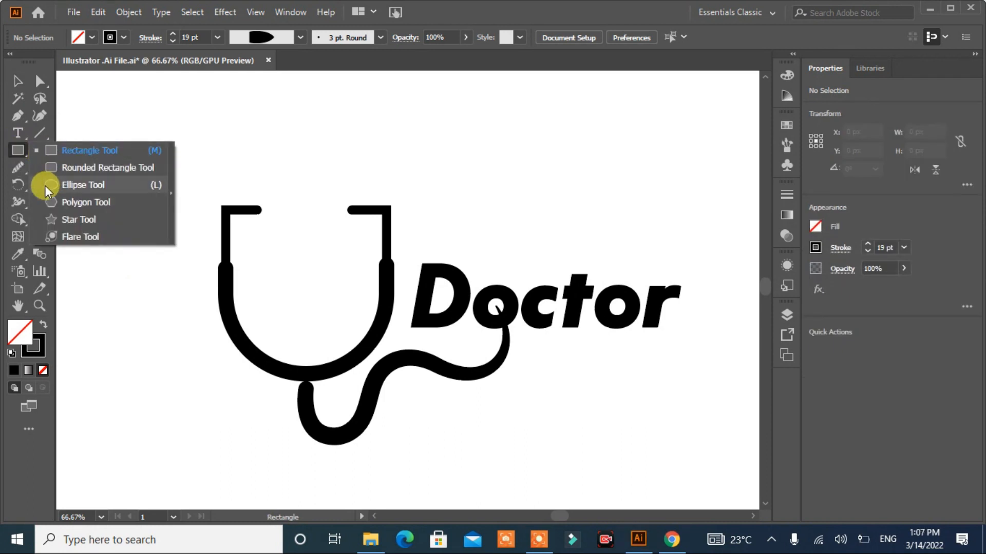
pyautogui.moveTo(172, 128); pyautogui.dragTo(159, 160)
pyautogui.click(18, 81)
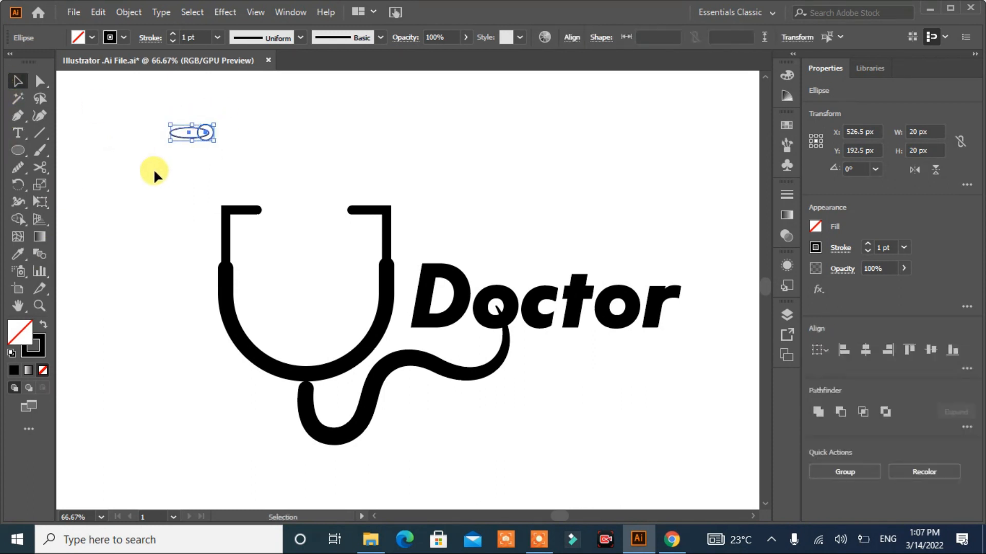
# - Swap the ellipse and circle to a black fill without stroke and unite them into one earpiece shape
pyautogui.click(44, 325)
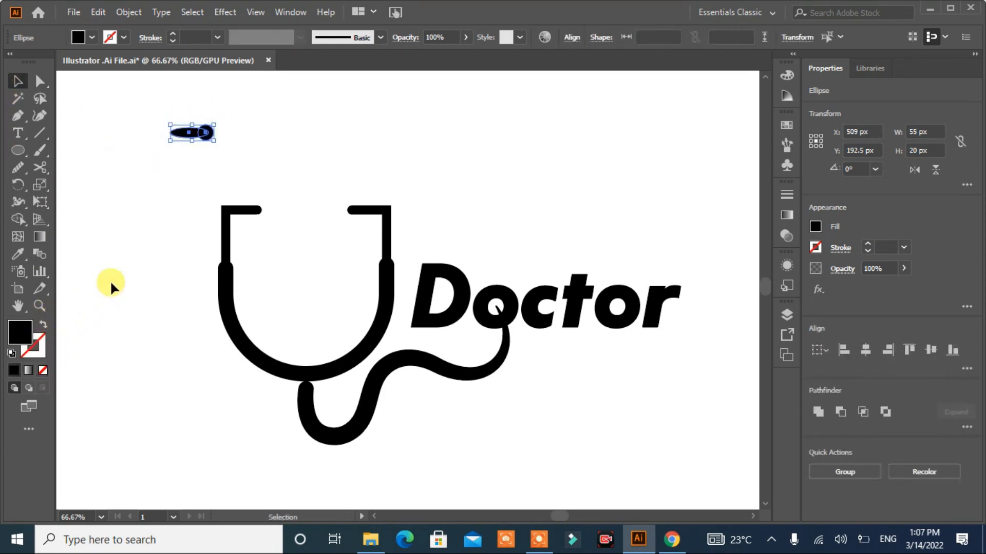
pyautogui.click(818, 412)
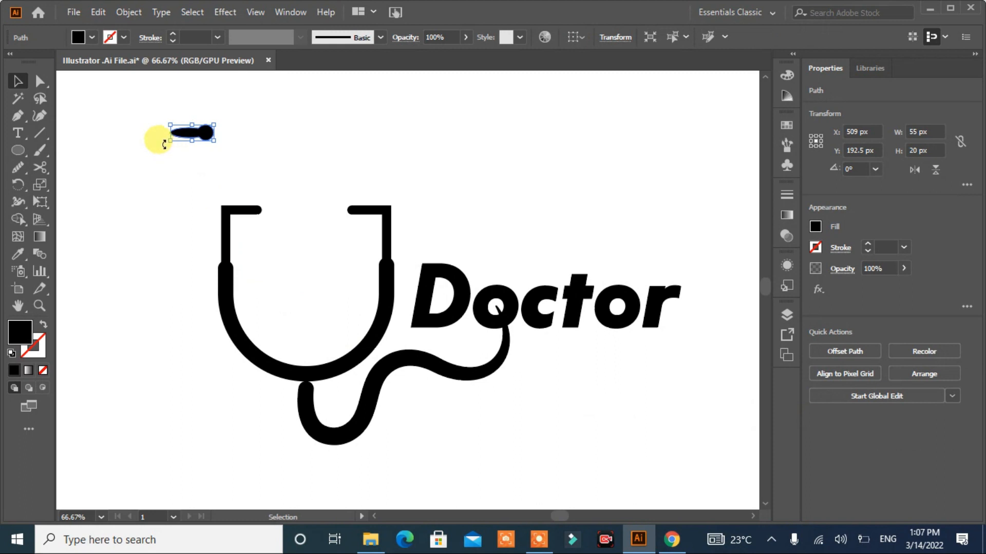
pyautogui.click(114, 231)
# - Place the earpiece on the end of the U's left arm and make a copy reflected across the vertical axis
pyautogui.moveTo(194, 136); pyautogui.dragTo(264, 210)
pyautogui.rightClick(264, 211)
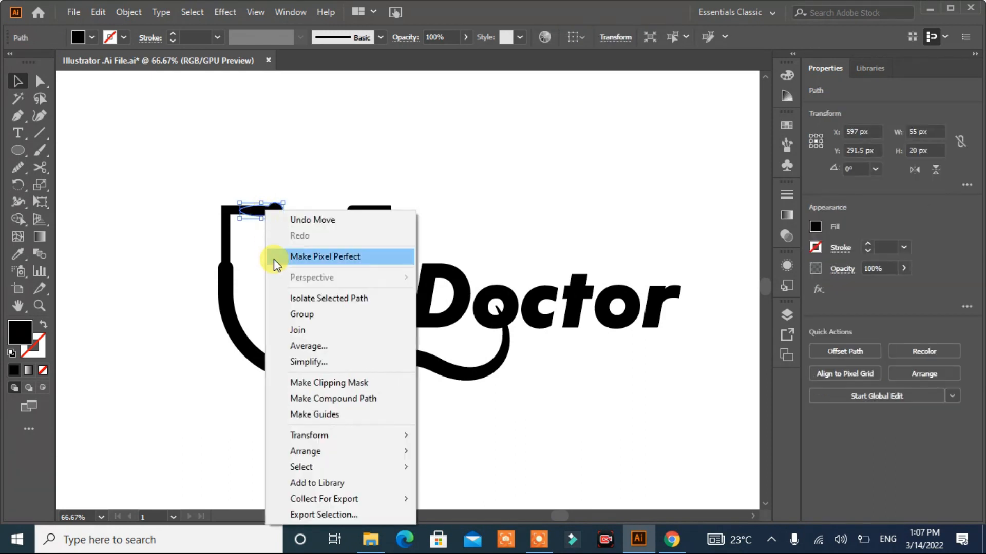
pyautogui.moveTo(325, 435)
pyautogui.click(459, 363)
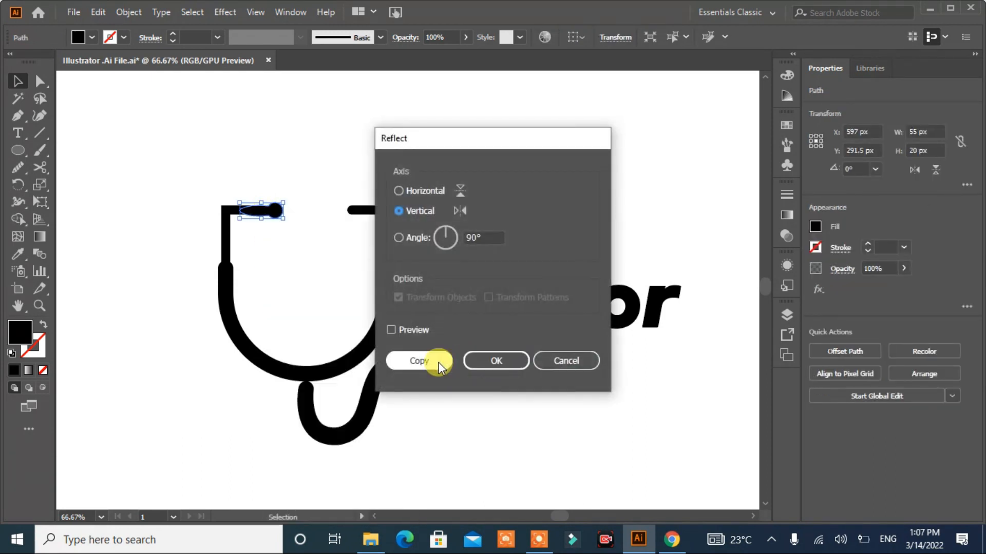
pyautogui.click(419, 361)
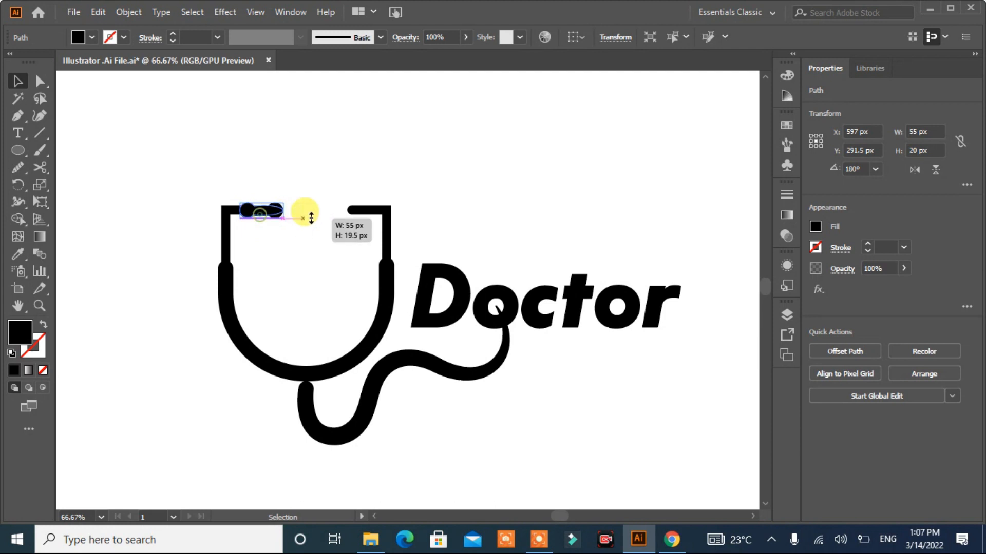
# - Undo the accidental resize of the reflected earpiece and move it onto the end of the right arm
pyautogui.moveTo(262, 216); pyautogui.dragTo(324, 206)
pyautogui.hotkey('ctrl', 'z')
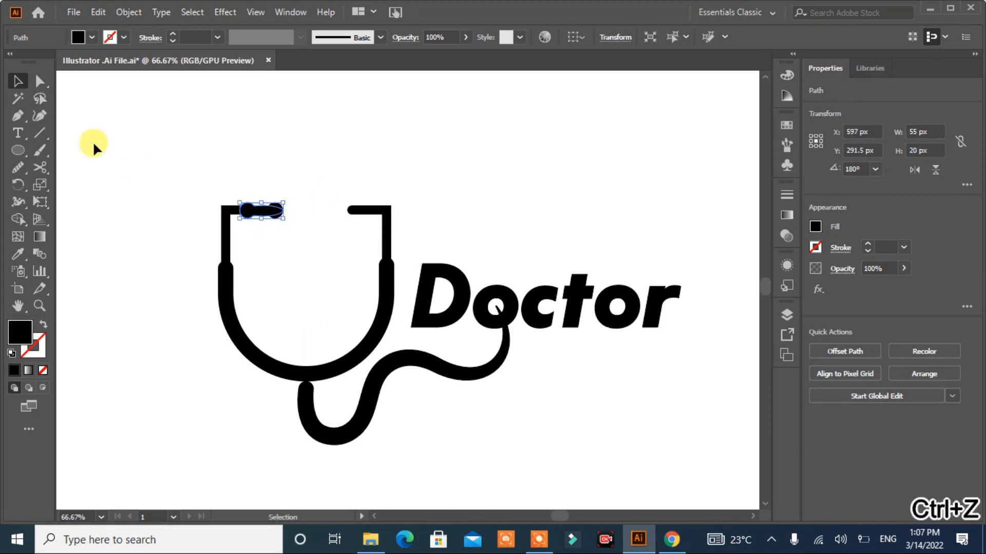
pyautogui.click(131, 128)
pyautogui.moveTo(248, 211); pyautogui.dragTo(344, 212)
pyautogui.click(313, 256)
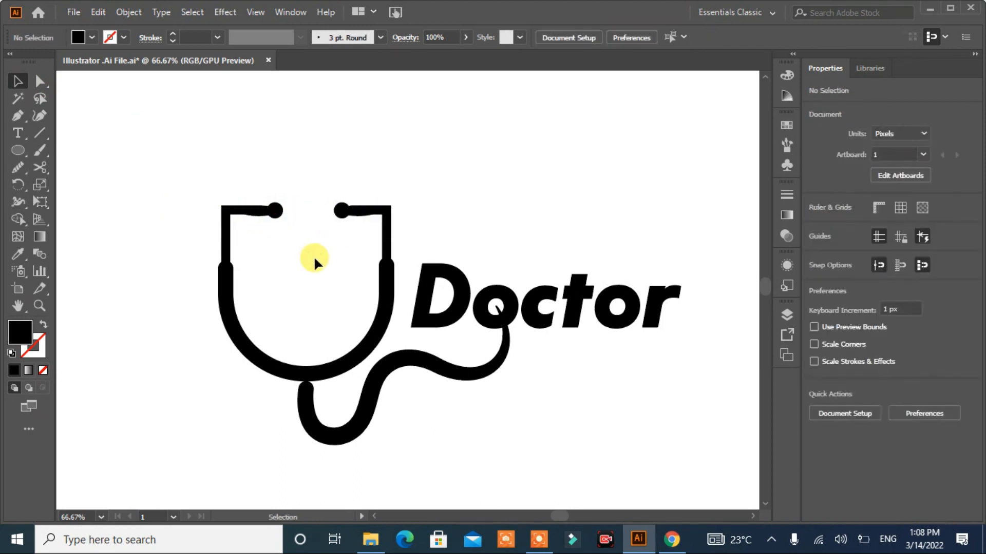
# - Nudge both earpieces up by 1 px to line them up with the arms
pyautogui.click(346, 211)
pyautogui.keyDown('shift'); pyautogui.click(271, 212); pyautogui.keyUp('shift')
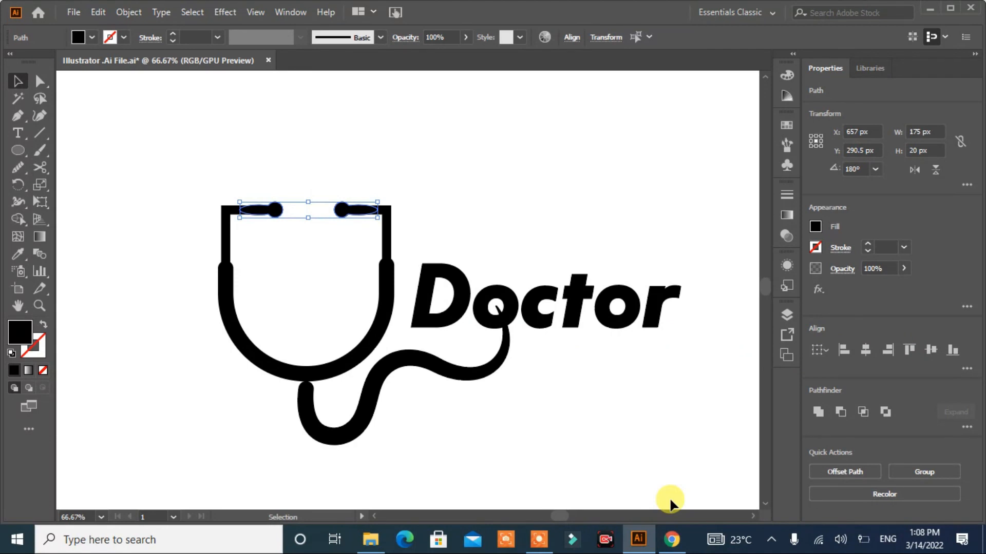
pyautogui.click(436, 220)
# - Reduce the stroke weight of the stethoscope's upper arms to 8 pt
pyautogui.click(386, 237)
pyautogui.click(172, 41)
pyautogui.click(173, 41)
pyautogui.click(173, 41)
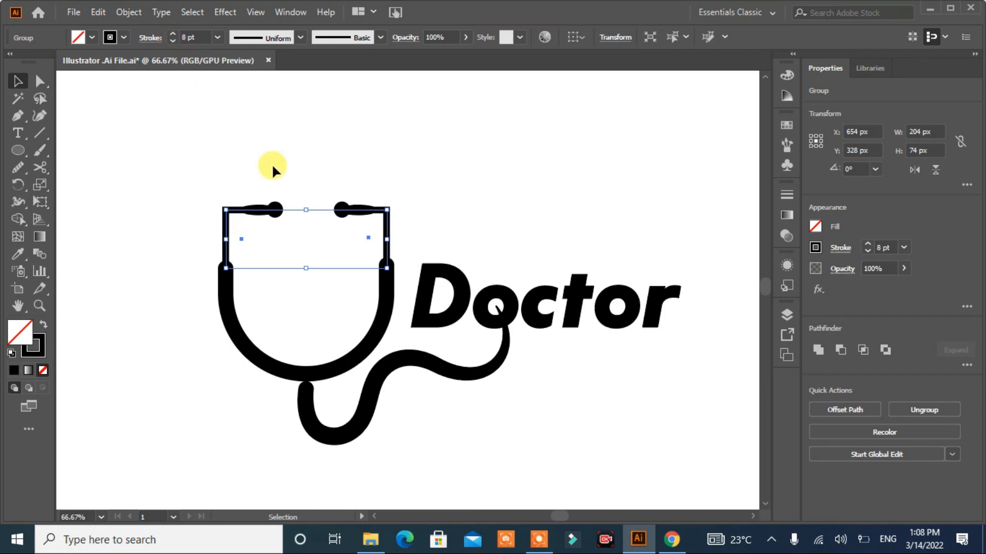
# - Round the outer corners of both upper arms of the stethoscope
pyautogui.click(40, 81)
pyautogui.moveTo(235, 222); pyautogui.dragTo(240, 221)
pyautogui.click(17, 81)
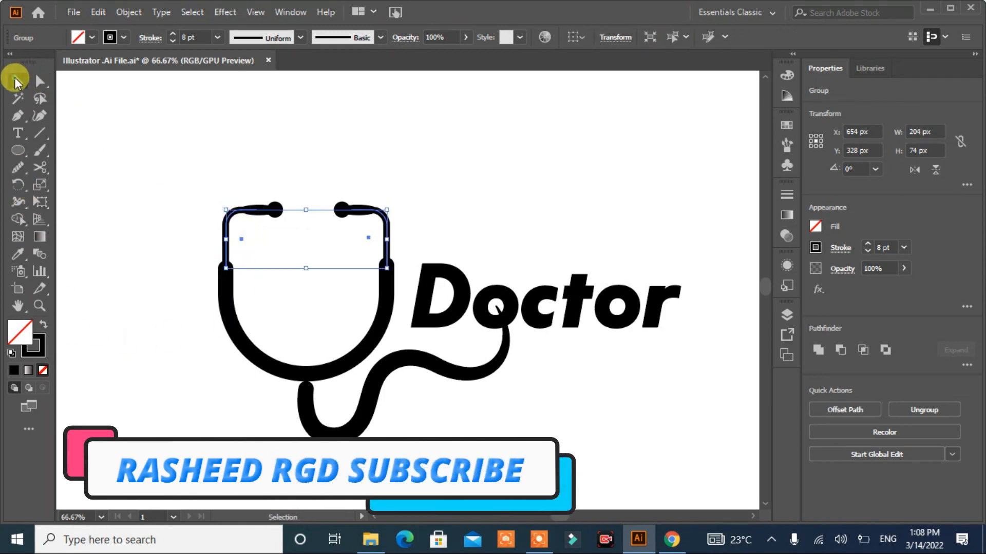
# - Expand the upper arms' group into filled shapes
pyautogui.click(136, 18)
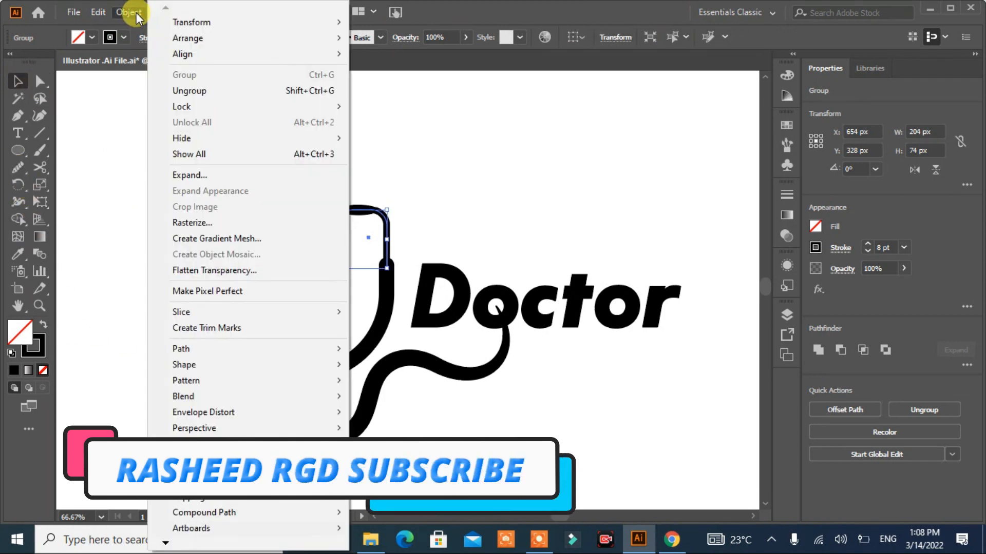
pyautogui.click(177, 184)
pyautogui.click(458, 352)
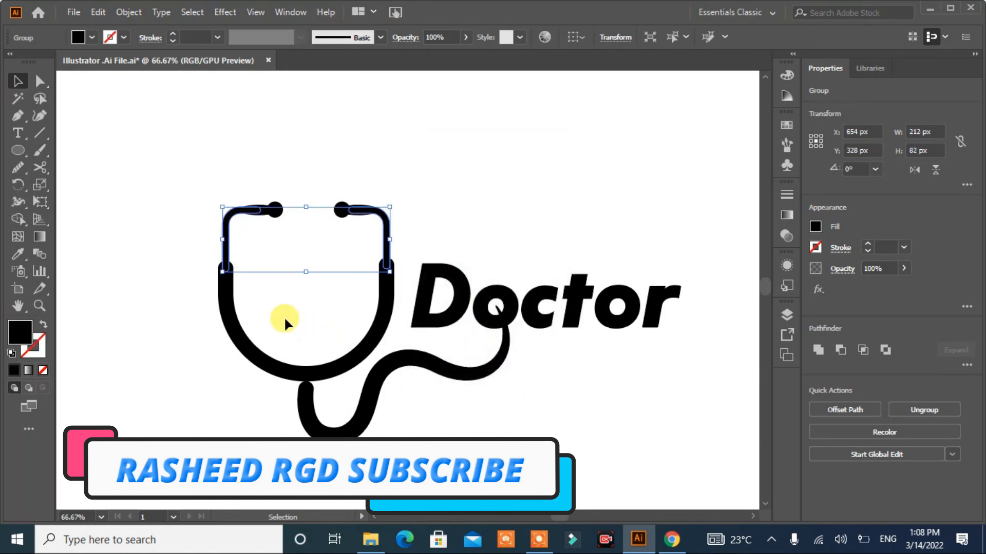
# - Expand the fill and stroke of the thick U outline into a filled shape
pyautogui.click(275, 368)
pyautogui.click(168, 20)
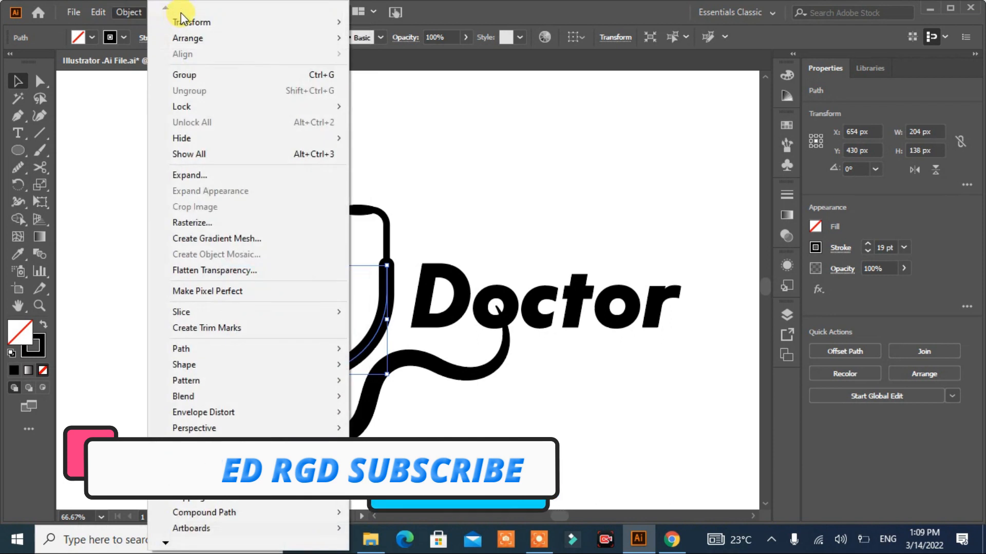
pyautogui.click(127, 12)
pyautogui.click(127, 12)
pyautogui.click(188, 175)
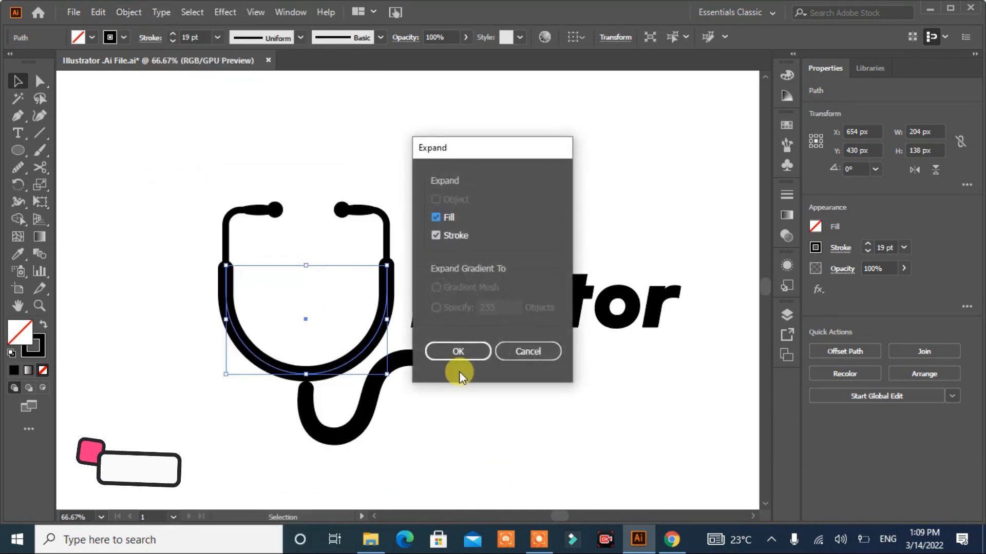
pyautogui.click(462, 355)
# - Expand the appearance of the tapered tube into a filled shape and deselect it
pyautogui.click(363, 414)
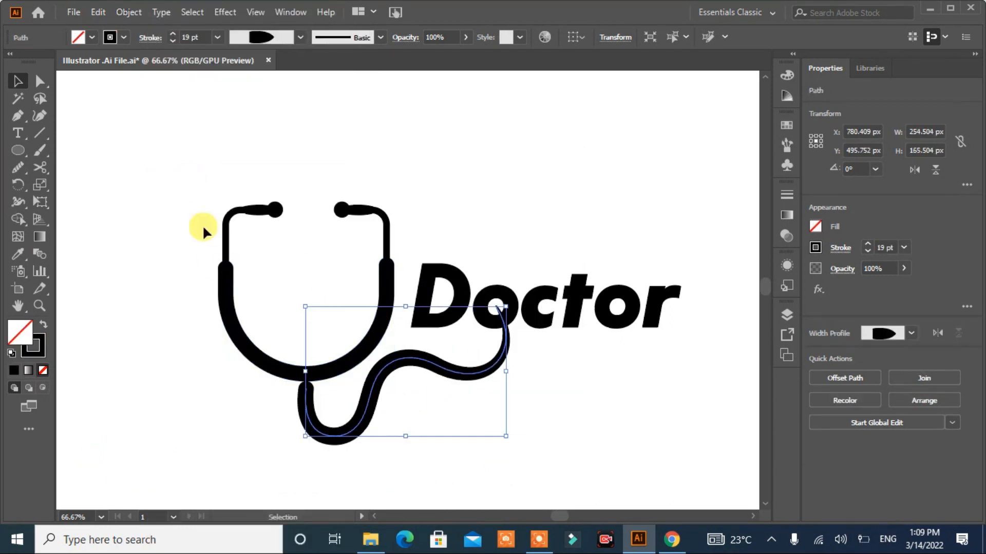
pyautogui.click(130, 12)
pyautogui.click(191, 192)
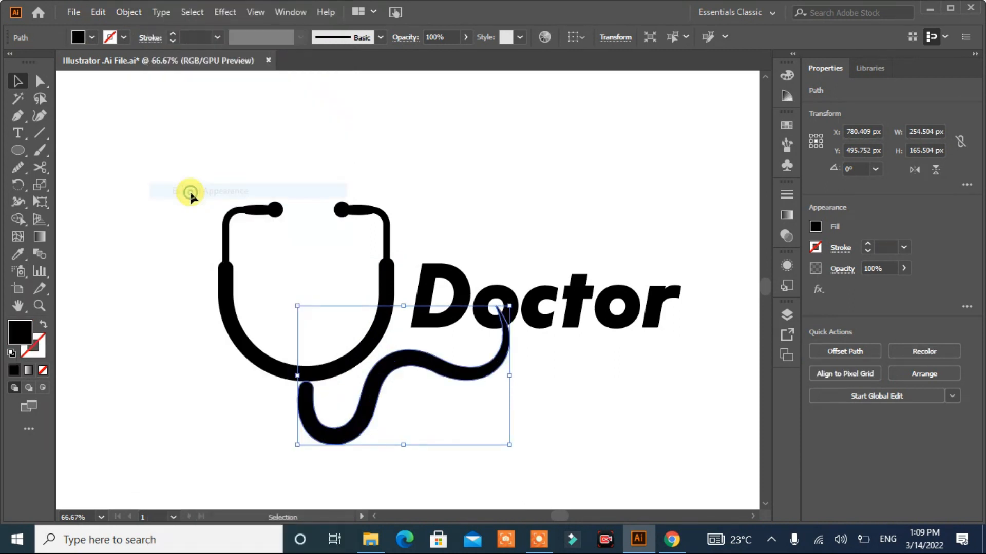
pyautogui.click(177, 238)
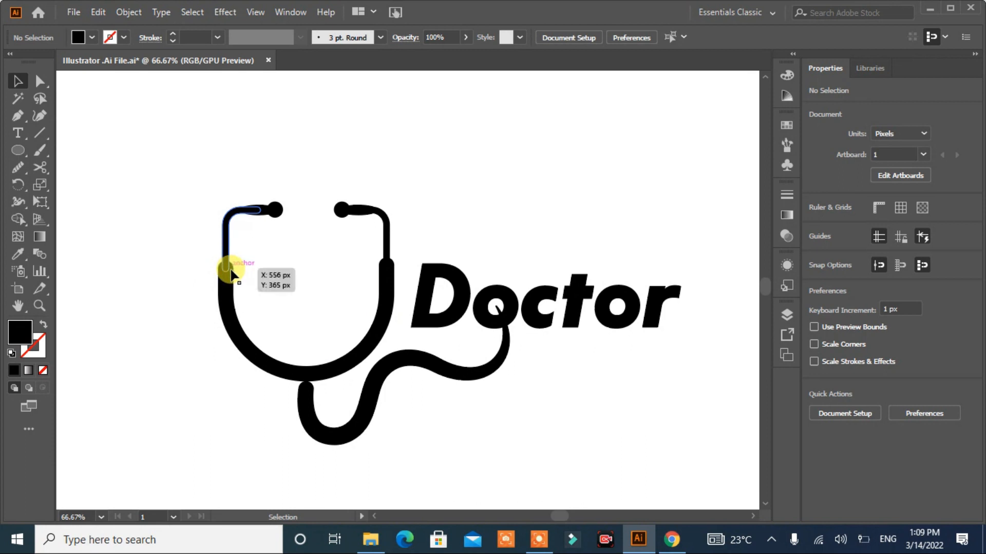
# - Merge the arm overlaps into the thick U outline and unite each earpiece into one shape with the Shape Builder
pyautogui.moveTo(416, 182)
pyautogui.mouseDown()
pyautogui.moveTo(307, 302)
pyautogui.moveTo(190, 298)
pyautogui.moveTo(225, 264)
pyautogui.mouseUp()
pyautogui.click(17, 221)
pyautogui.moveTo(378, 292)
pyautogui.mouseDown()
pyautogui.moveTo(391, 276)
pyautogui.moveTo(386, 252)
pyautogui.mouseUp()
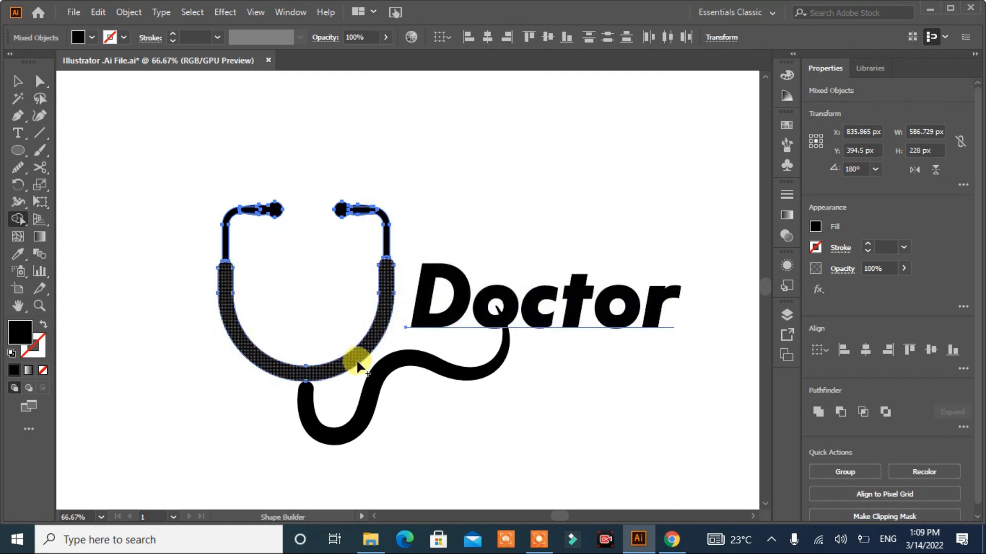
pyautogui.moveTo(338, 210); pyautogui.dragTo(362, 212)
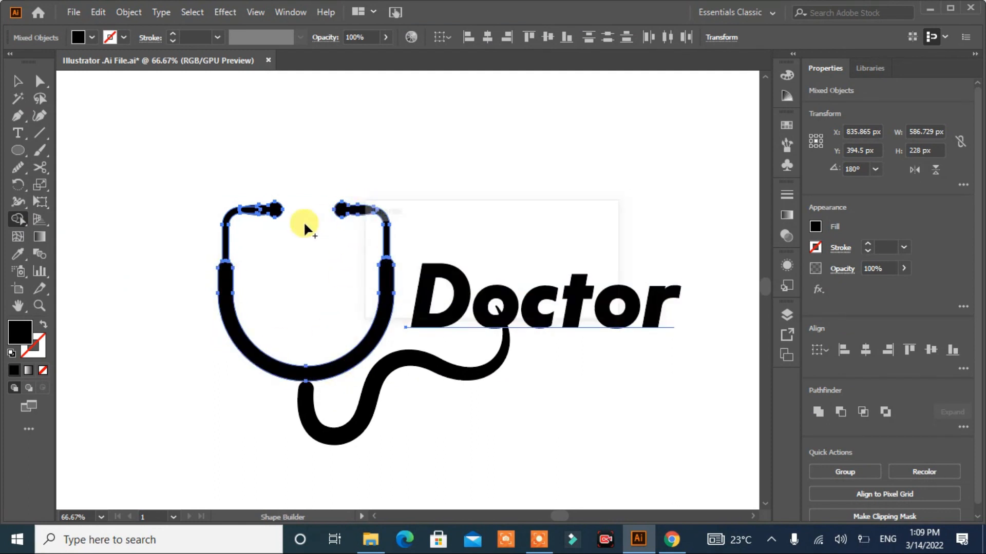
pyautogui.moveTo(271, 212); pyautogui.dragTo(243, 210)
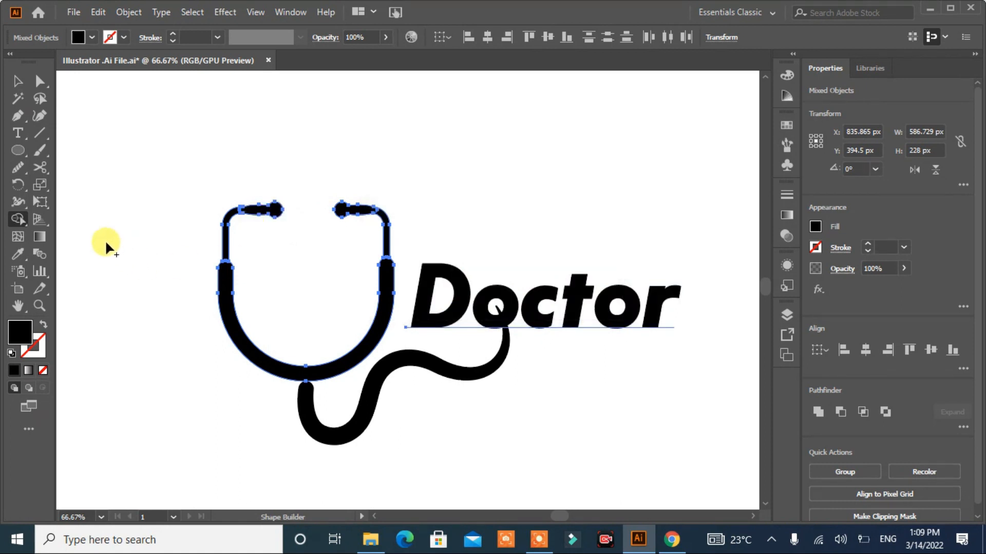
pyautogui.click(18, 81)
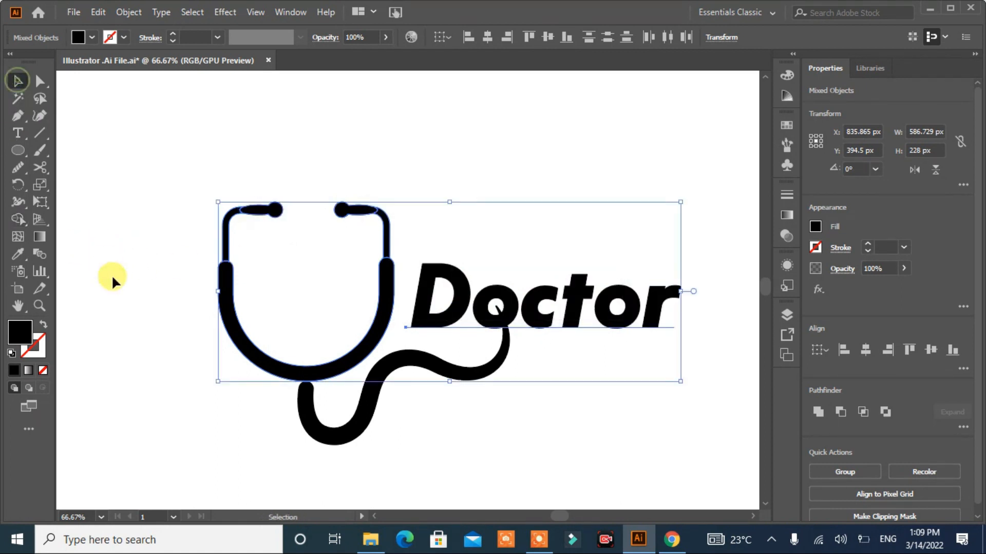
pyautogui.click(145, 339)
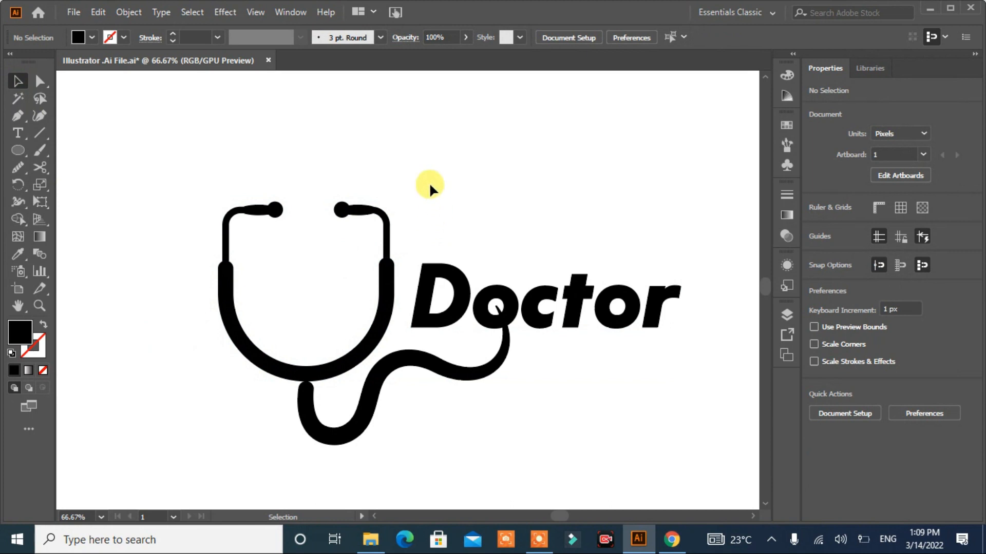
# - Nudge the upper arms and earpieces upward to leave a narrow gap above the thick U outline
pyautogui.moveTo(207, 232); pyautogui.dragTo(207, 232)
pyautogui.press('Up')
pyautogui.press('Up')
pyautogui.press('Up')
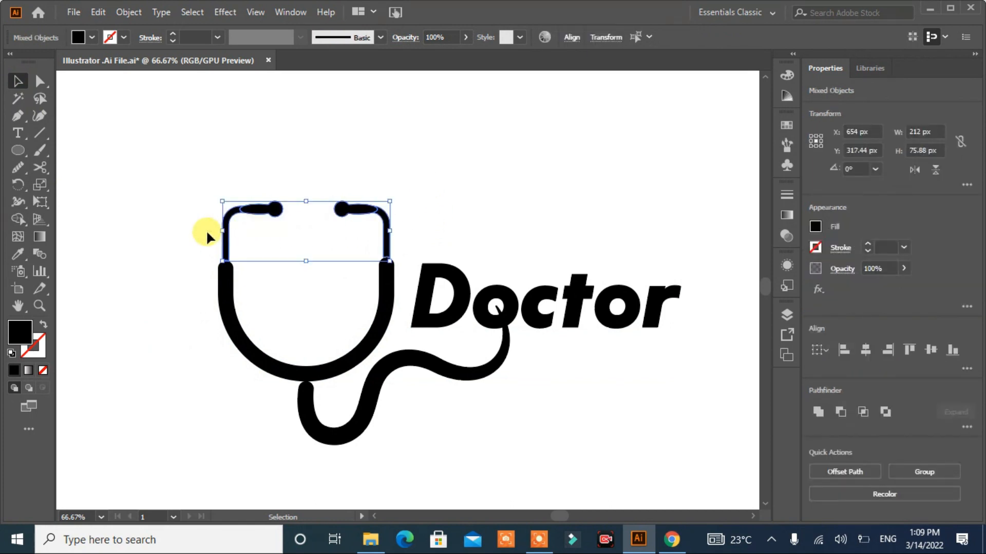
pyautogui.click(542, 220)
# - Nudge both earpieces inward to leave a narrow gap between each earpiece and its arm
pyautogui.click(344, 206)
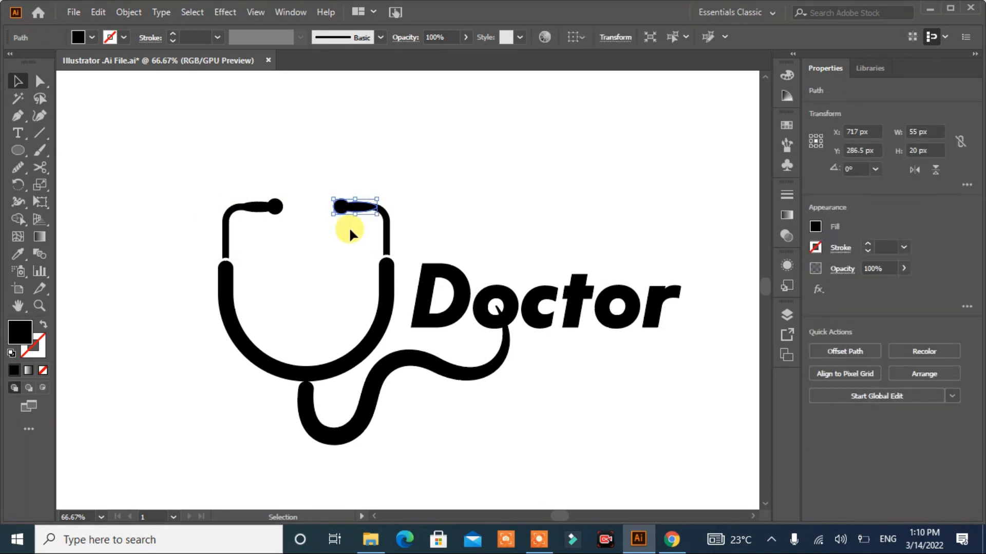
pyautogui.click(270, 207)
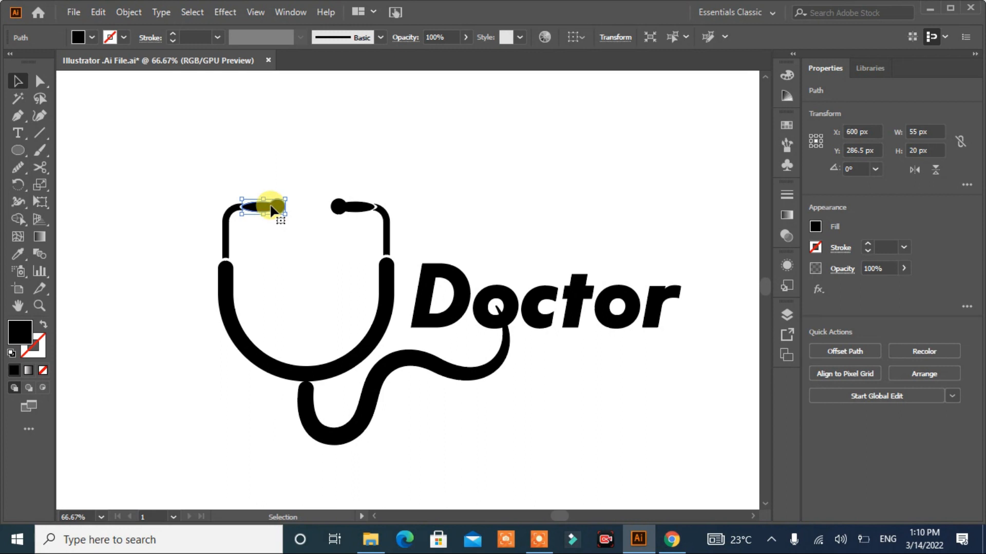
pyautogui.click(353, 176)
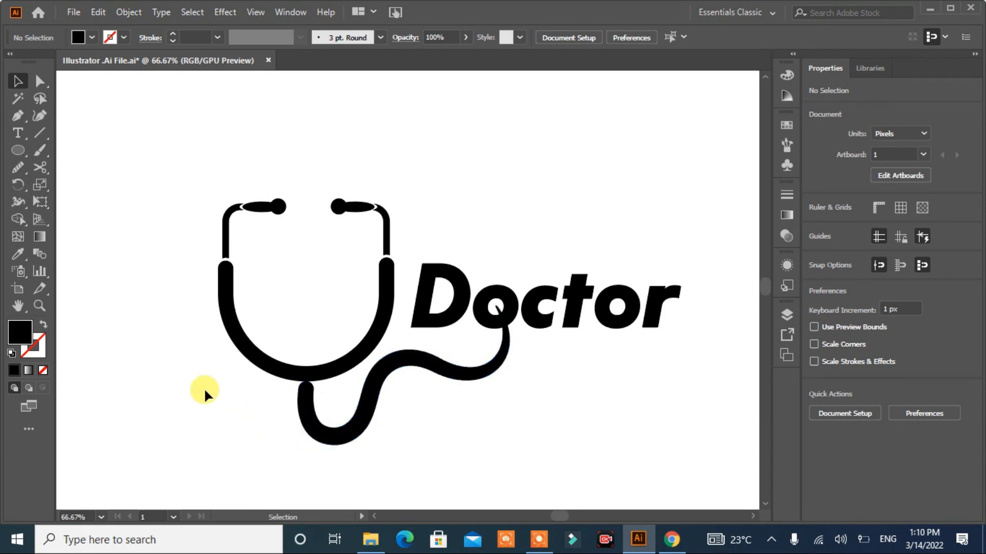
# - Draw a filled circle about 60 px across and place it over the first "o" of the lettering
pyautogui.click(18, 154)
pyautogui.moveTo(197, 115); pyautogui.dragTo(519, 330)
pyautogui.press('Right')
pyautogui.click(17, 81)
pyautogui.click(71, 197)
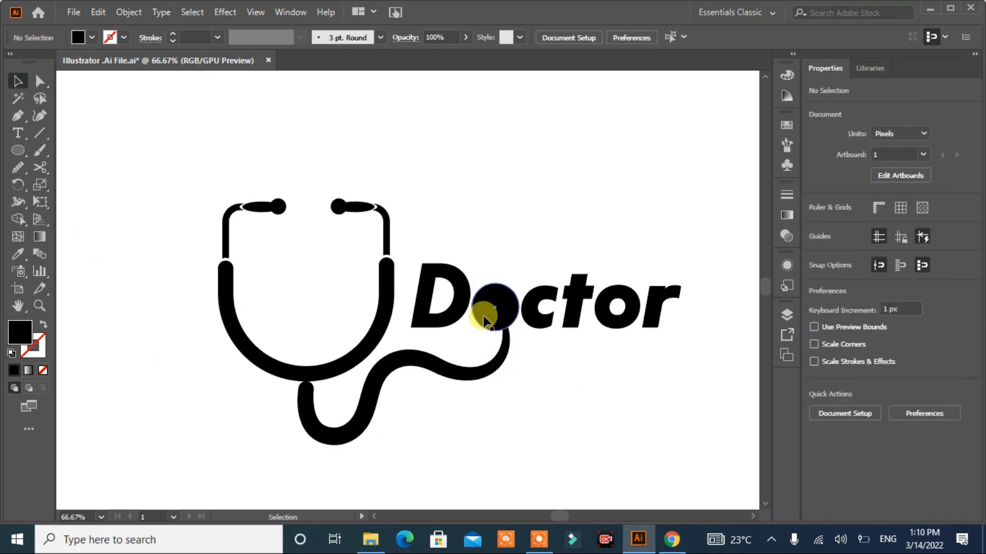
# - Draw a smaller circle about 26 px across and centre it on the large circle over the first "o"
pyautogui.click(17, 151)
pyautogui.moveTo(95, 145)
pyautogui.mouseDown()
pyautogui.moveTo(501, 321)
pyautogui.moveTo(498, 311)
pyautogui.mouseUp()
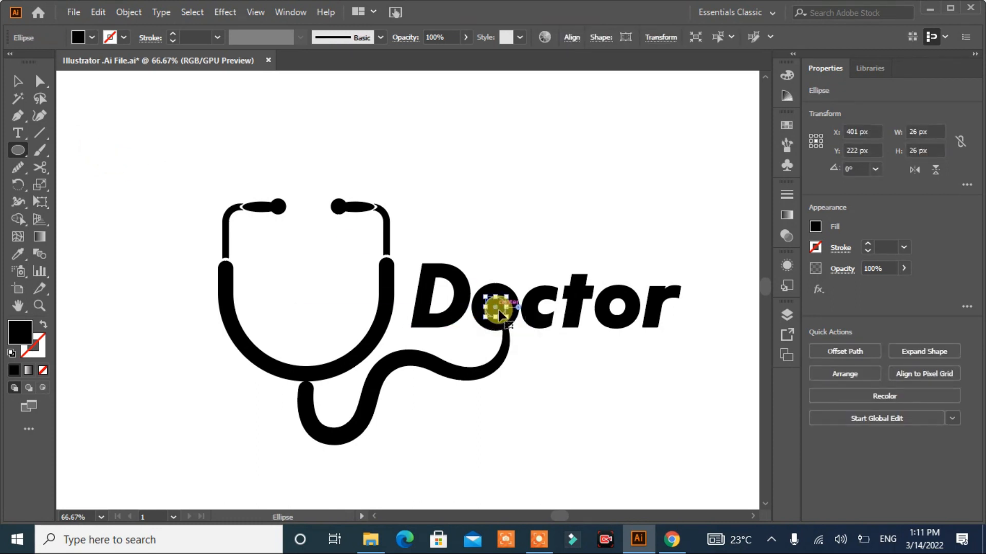
pyautogui.click(18, 83)
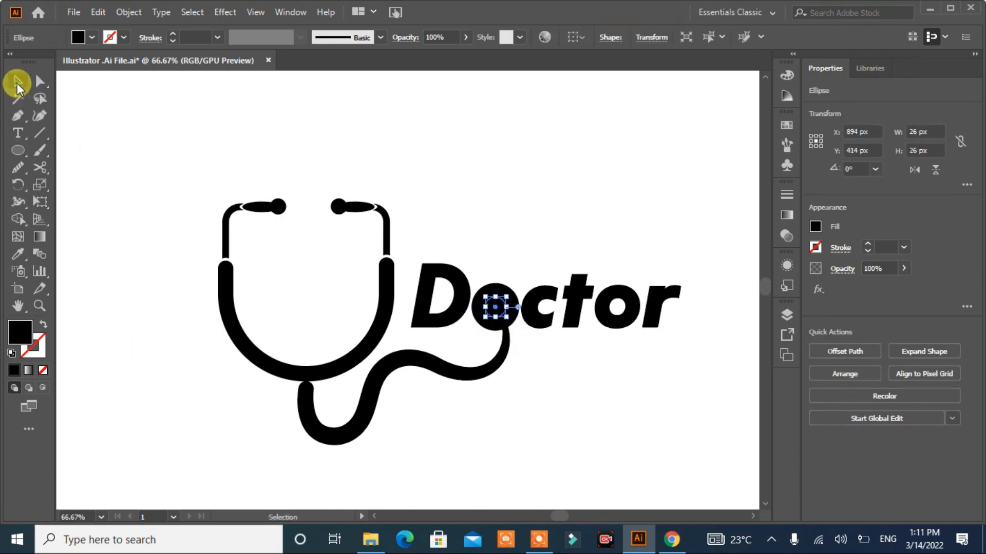
pyautogui.click(114, 282)
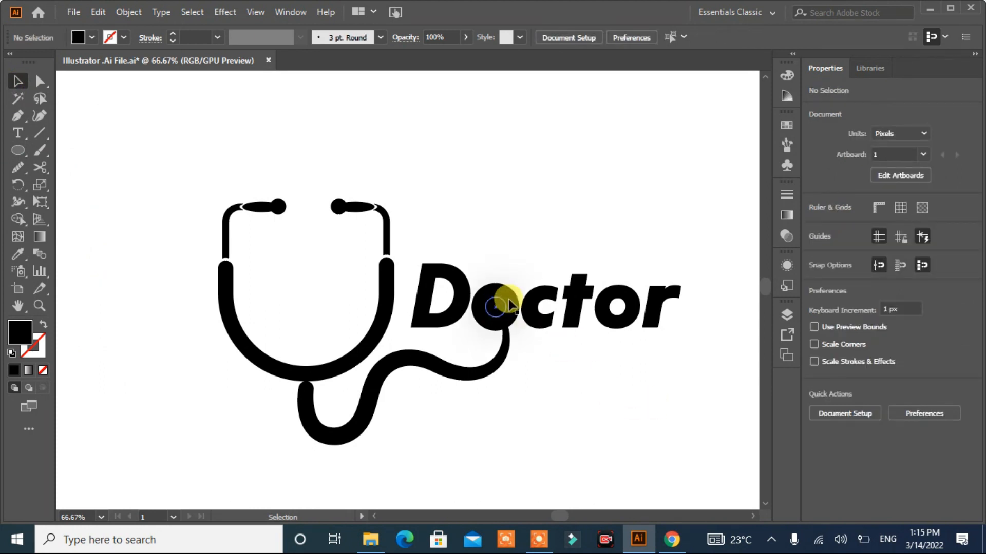
# - Move the small circle aside and fill the large circle with a white-to-black radial gradient, midpoint at 87%
pyautogui.click(501, 290)
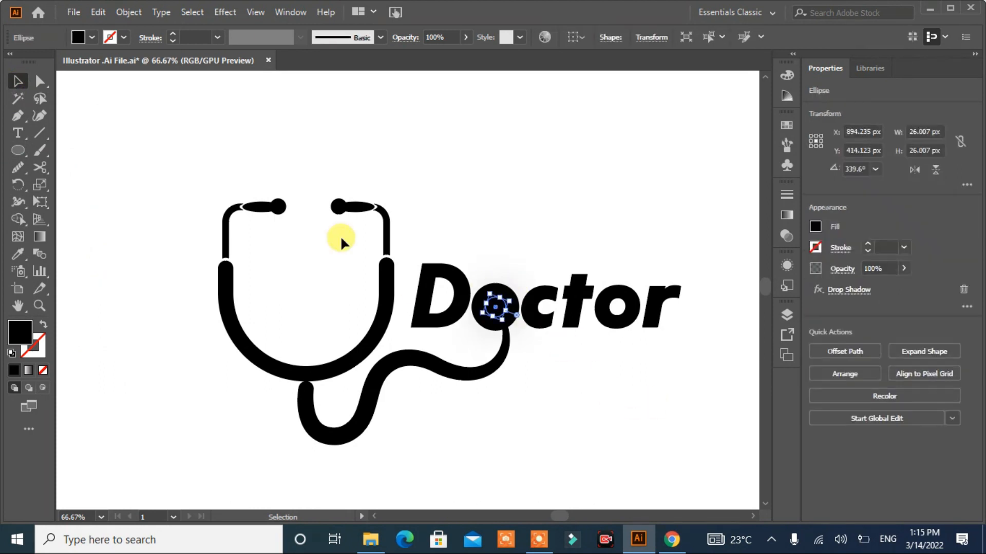
pyautogui.moveTo(487, 303); pyautogui.dragTo(559, 416)
pyautogui.click(493, 293)
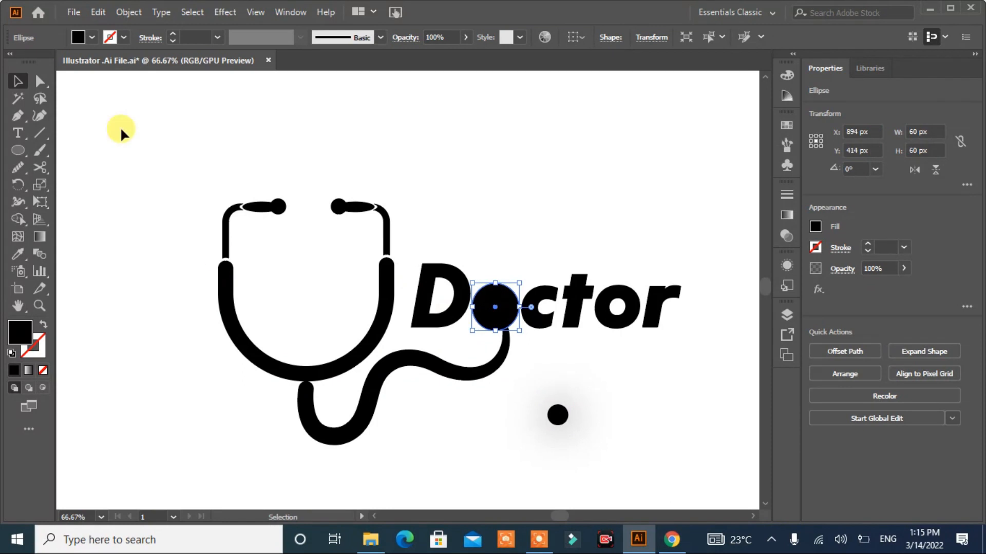
pyautogui.click(87, 42)
pyautogui.click(787, 219)
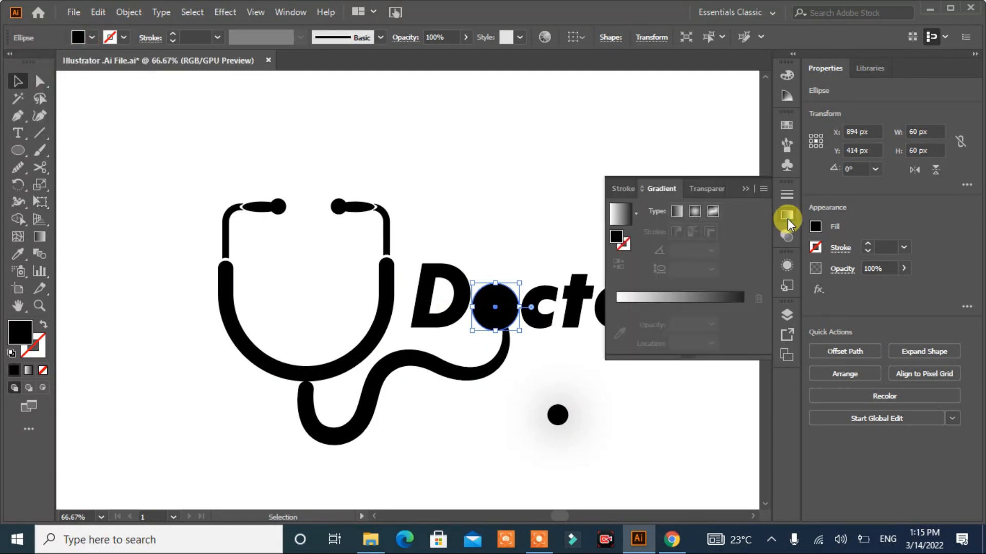
pyautogui.click(695, 213)
pyautogui.moveTo(680, 306); pyautogui.dragTo(726, 308)
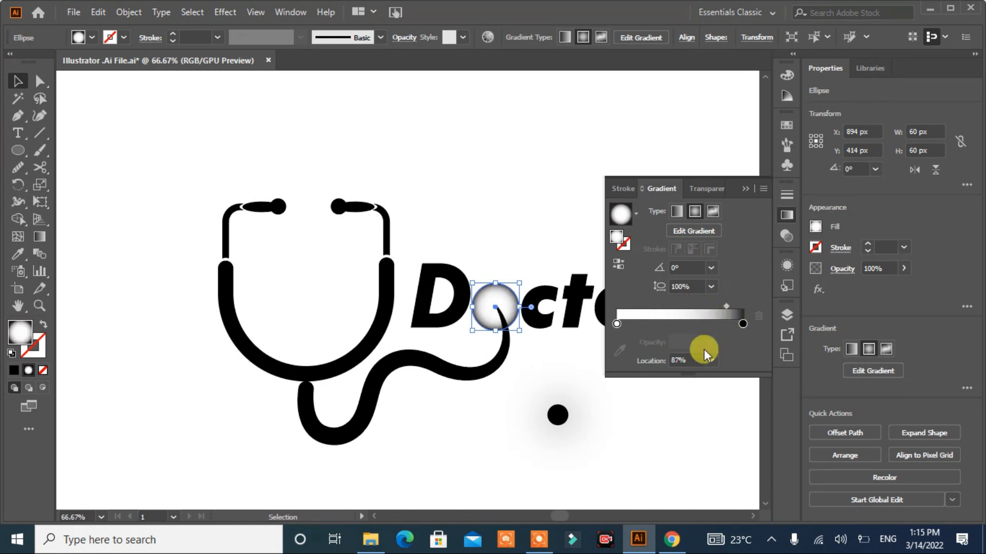
# - Return the small circle to the large circle's centre and give it a radial gradient with the midpoint at 17.17%
pyautogui.moveTo(555, 413); pyautogui.dragTo(496, 309)
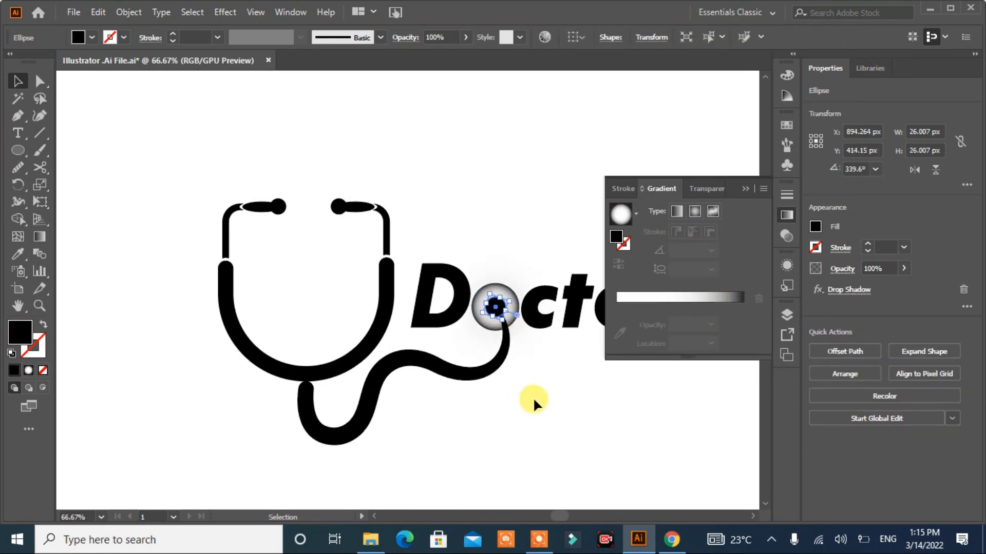
pyautogui.click(696, 214)
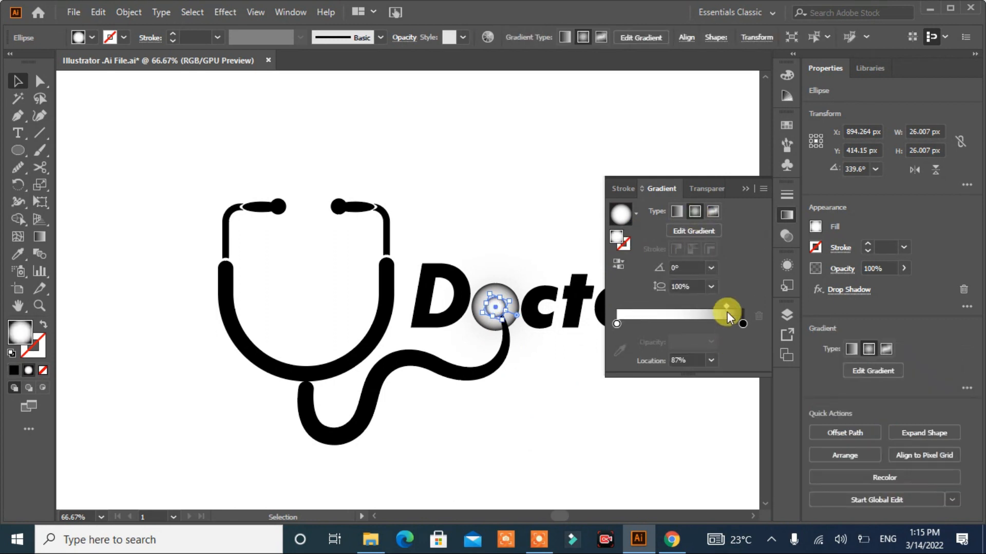
pyautogui.moveTo(721, 306); pyautogui.dragTo(638, 309)
pyautogui.click(587, 402)
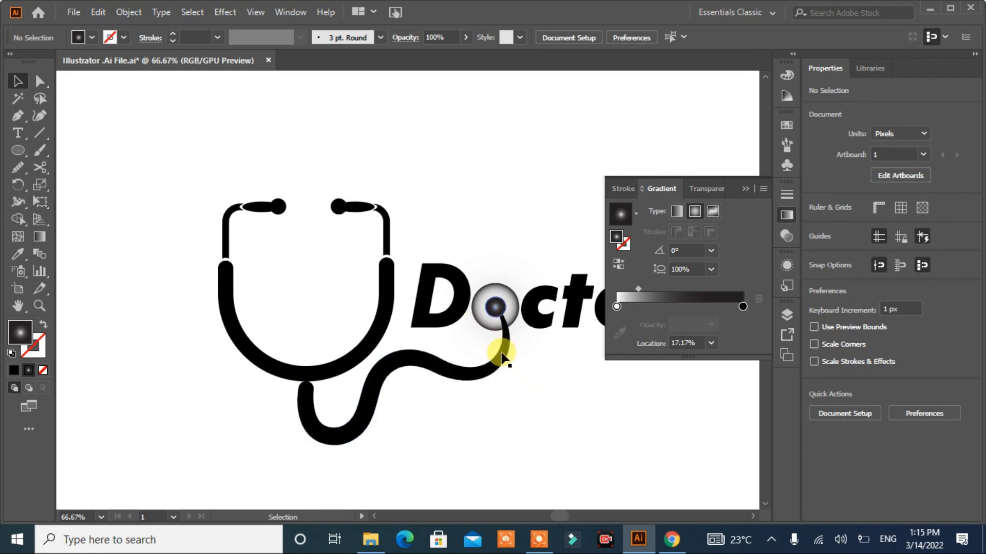
# - Fill the tapered tube with the red swatch R=193 G=39 B=45
pyautogui.click(496, 308)
pyautogui.click(396, 363)
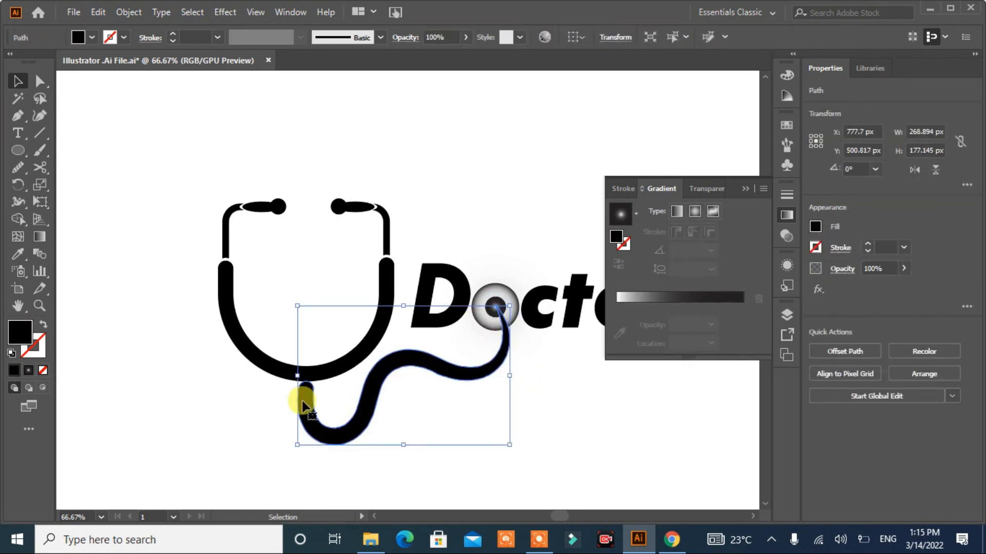
pyautogui.click(92, 37)
pyautogui.click(110, 62)
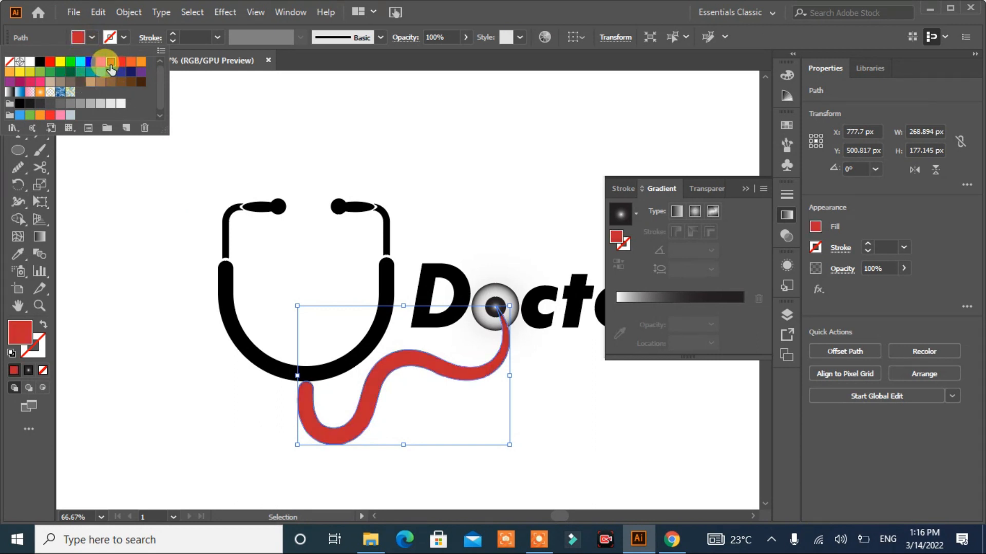
# - Darken the tube's red swatch by lowering its red and blue values, and deselect the tube
pyautogui.doubleClick(111, 62)
pyautogui.moveTo(508, 245); pyautogui.dragTo(496, 244)
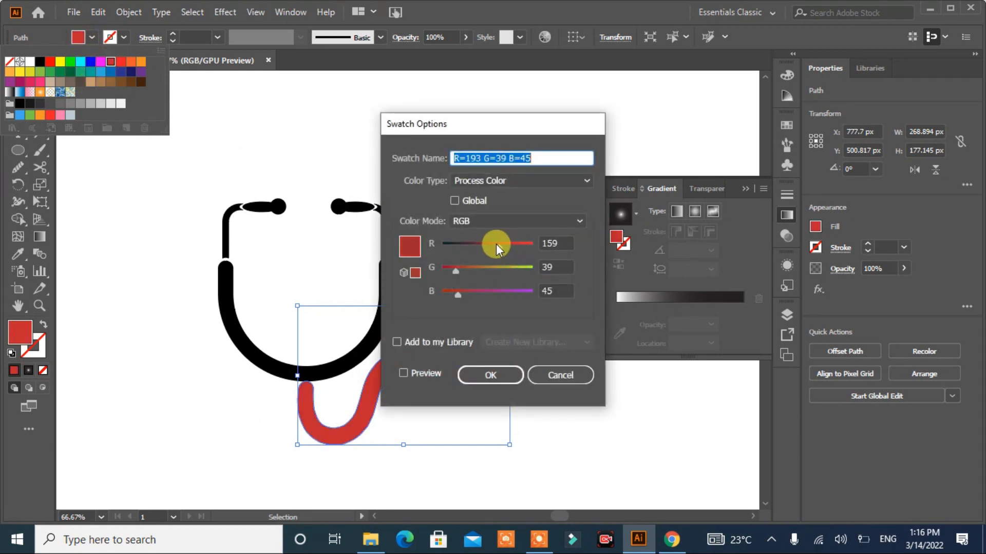
pyautogui.moveTo(457, 294); pyautogui.dragTo(452, 295)
pyautogui.moveTo(499, 248); pyautogui.dragTo(488, 249)
pyautogui.click(490, 376)
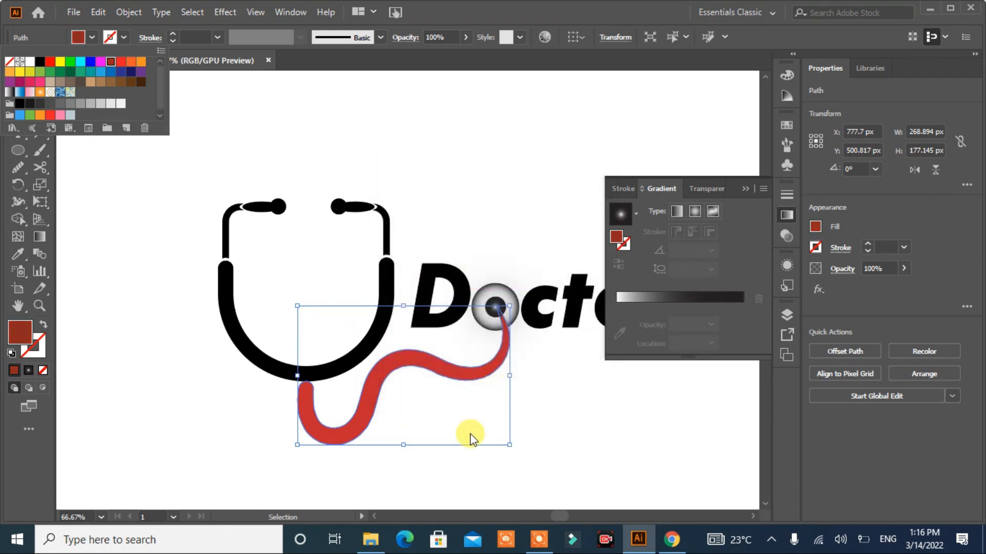
pyautogui.click(150, 331)
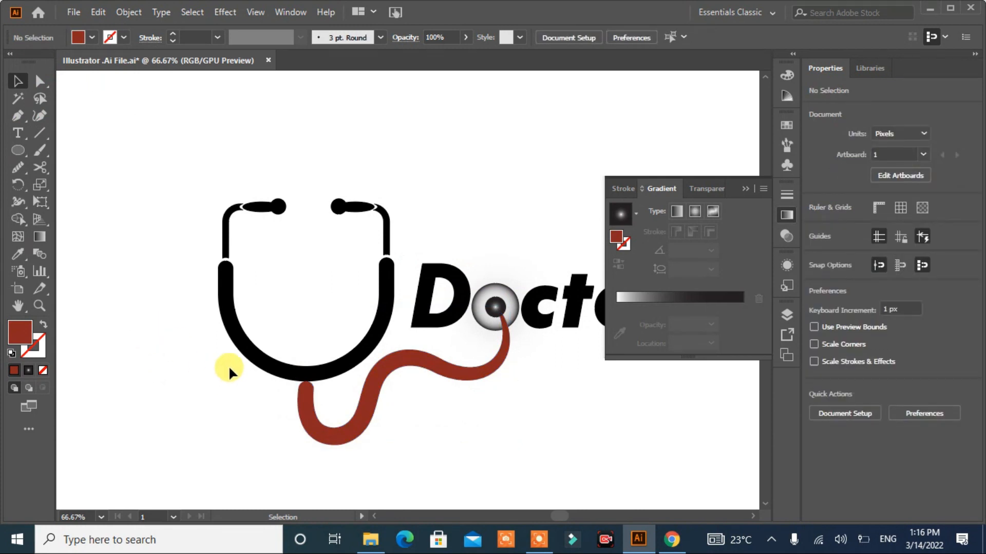
# - Copy the tube's dark red fill onto the thick U outline with the Eyedropper and deselect it
pyautogui.click(334, 437)
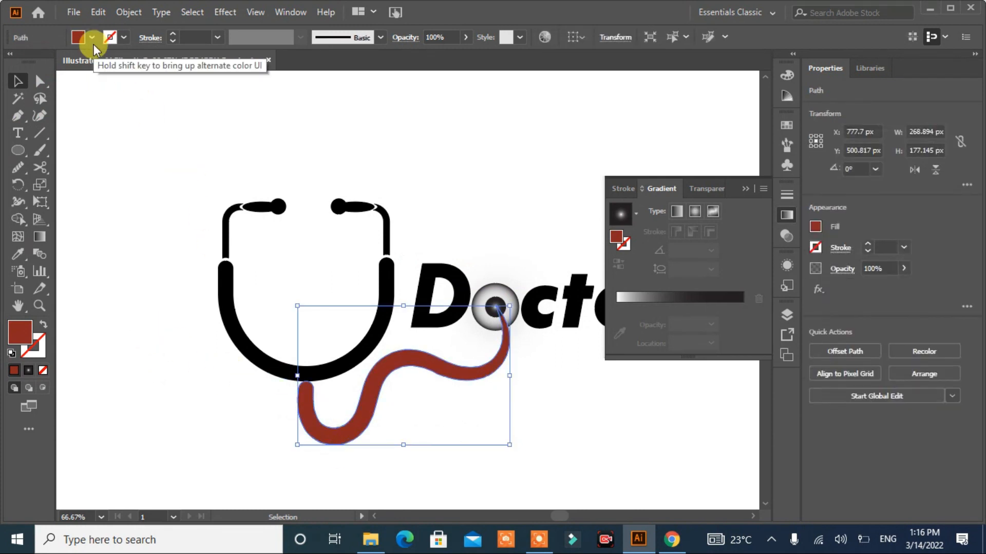
pyautogui.click(431, 335)
pyautogui.click(365, 341)
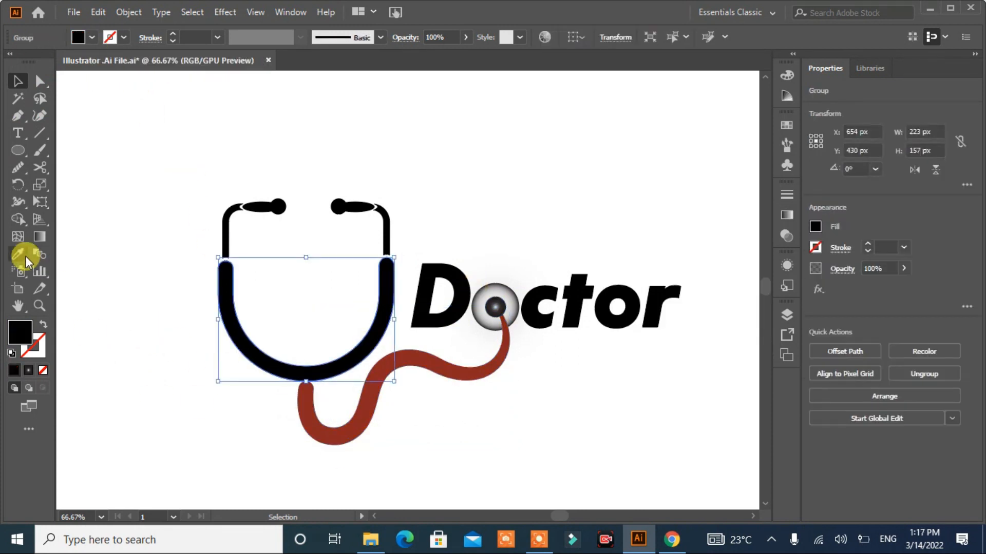
pyautogui.click(18, 253)
pyautogui.click(311, 416)
pyautogui.click(19, 82)
pyautogui.click(205, 254)
# - Fill the upper arms' group with a light grey swatch and deselect it
pyautogui.click(227, 245)
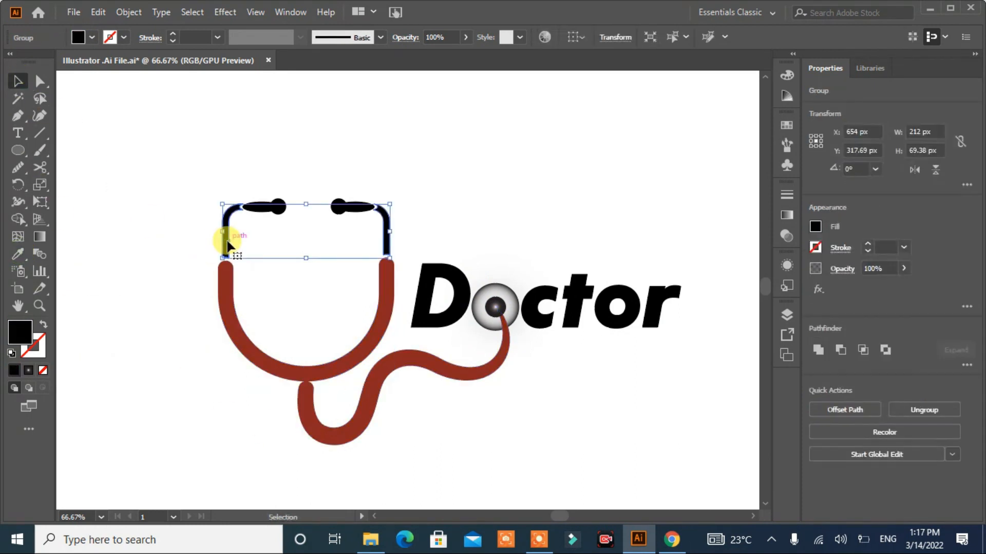
pyautogui.click(92, 37)
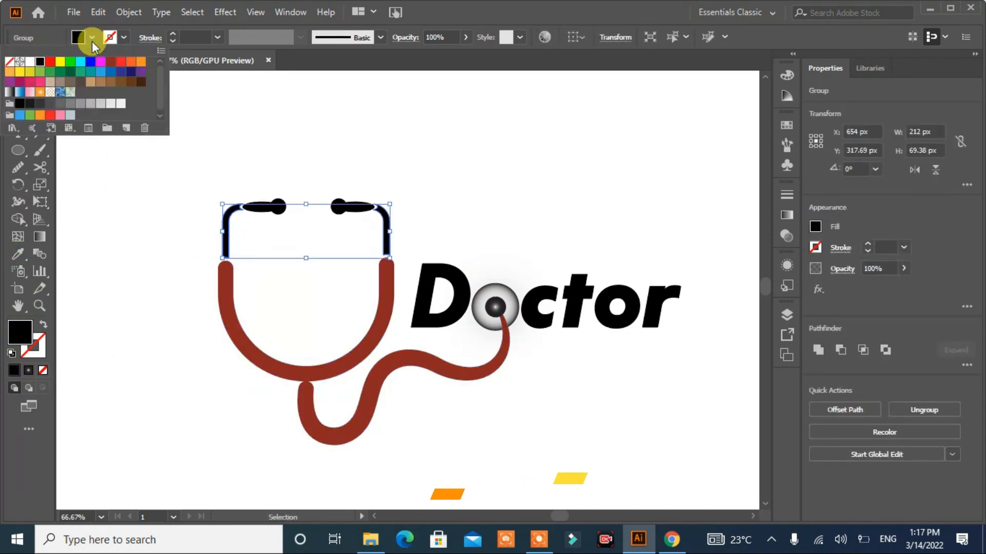
pyautogui.click(93, 107)
pyautogui.click(190, 235)
# - Fill both earpieces with a dark grey swatch and deselect them
pyautogui.click(261, 207)
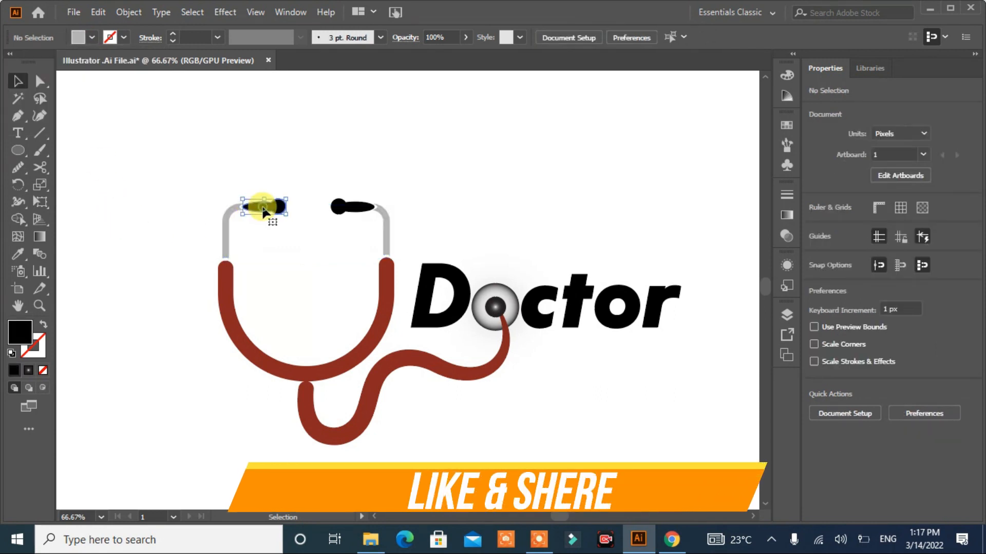
pyautogui.keyDown('shift'); pyautogui.click(343, 208); pyautogui.keyUp('shift')
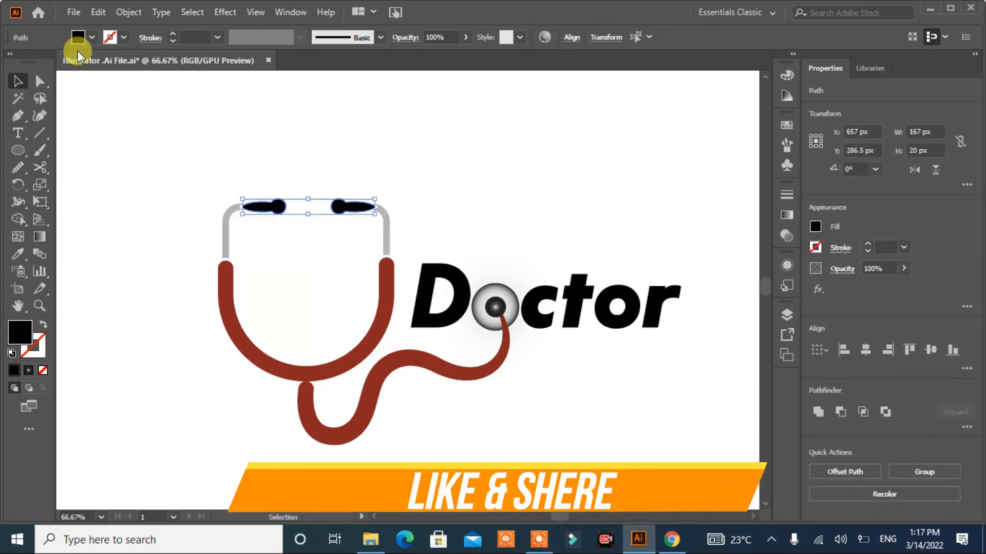
pyautogui.click(92, 37)
pyautogui.click(41, 110)
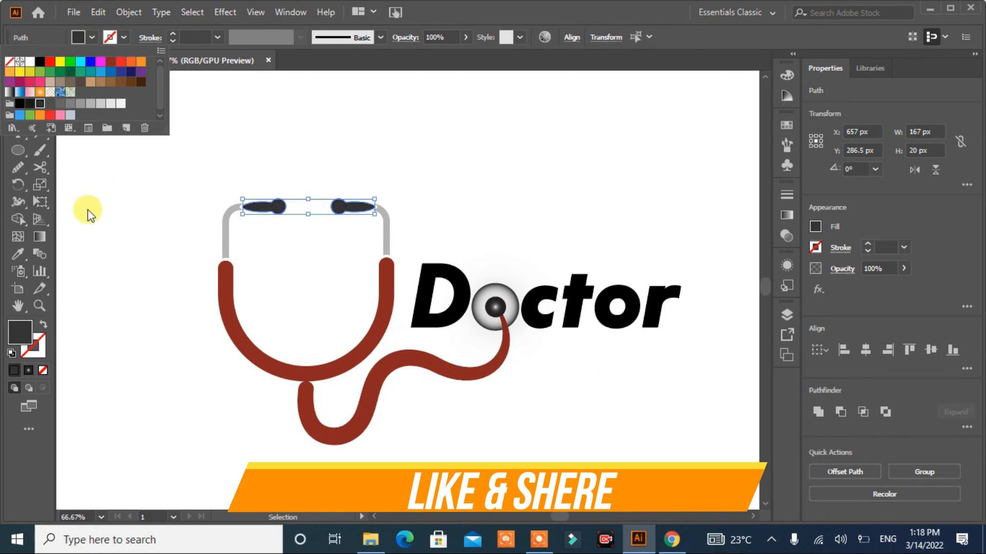
pyautogui.click(127, 254)
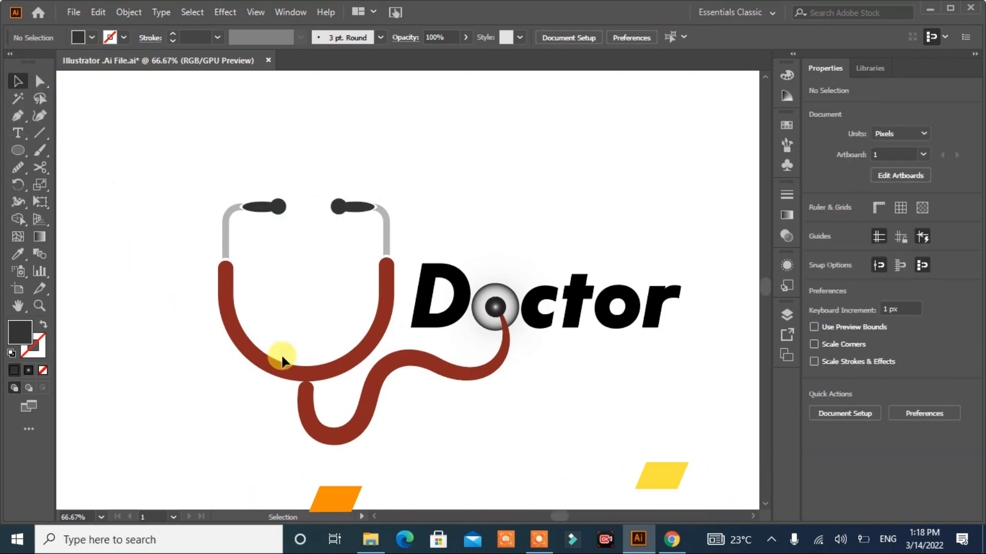
# - Copy the tube's dark red fill onto the "Doctor" lettering with the Eyedropper and deselect it
pyautogui.click(456, 317)
pyautogui.click(409, 267)
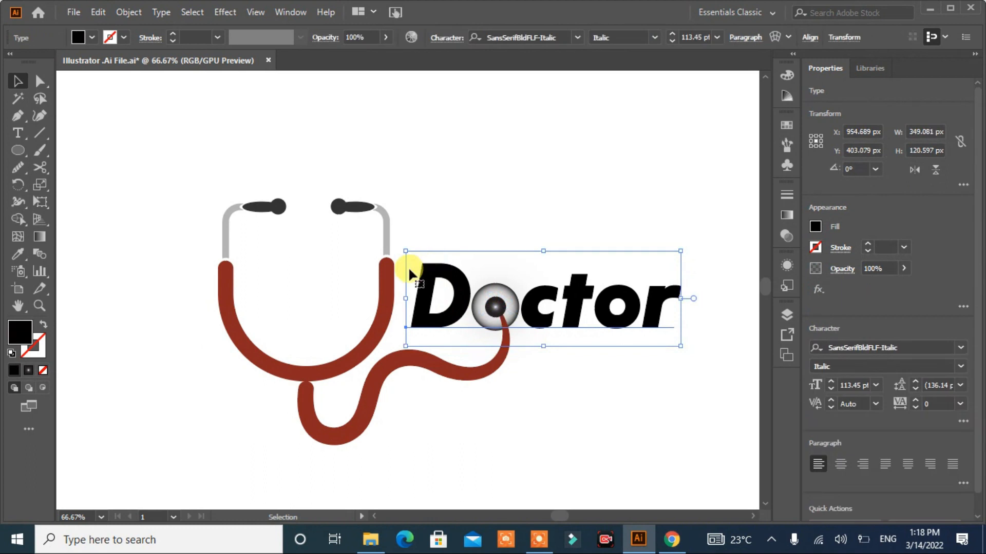
pyautogui.click(23, 252)
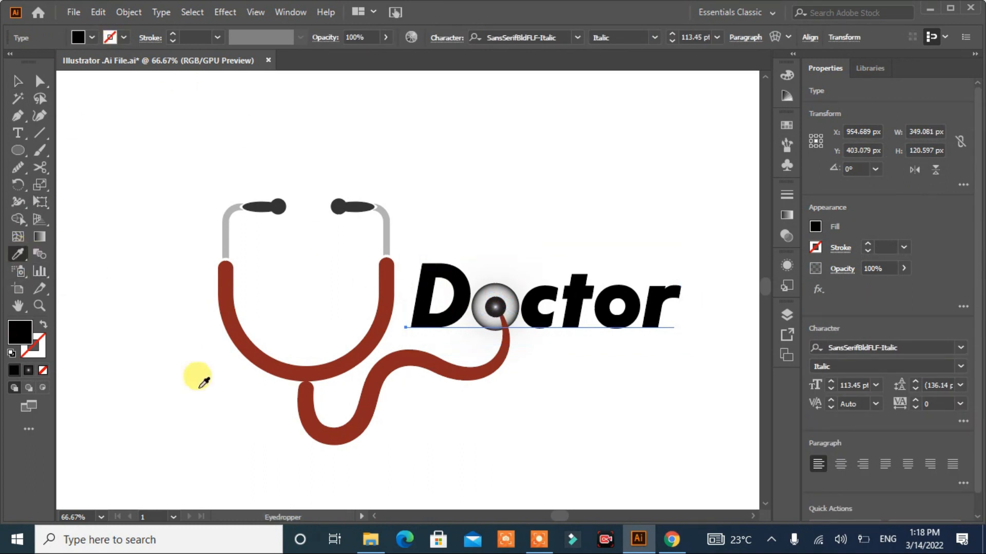
pyautogui.click(329, 408)
pyautogui.click(18, 83)
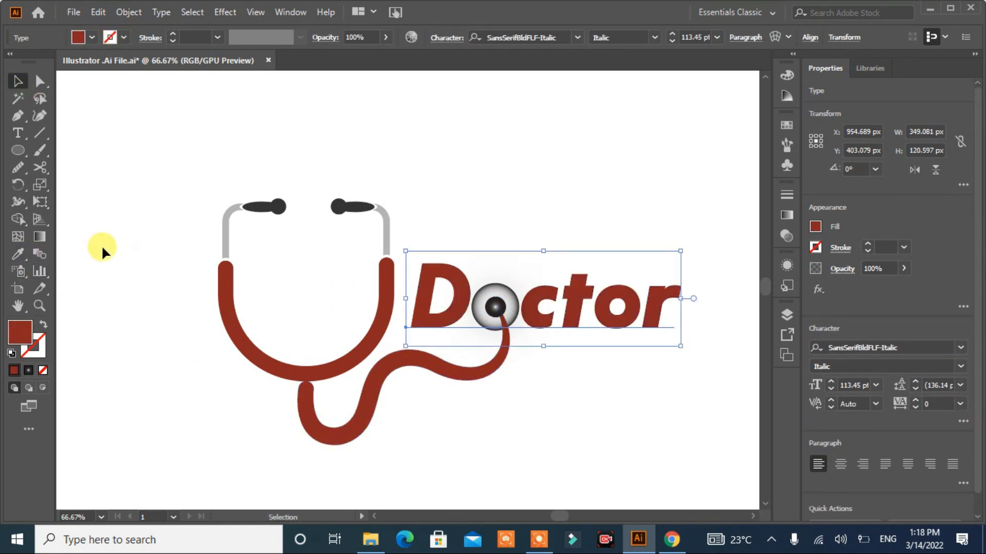
pyautogui.click(103, 249)
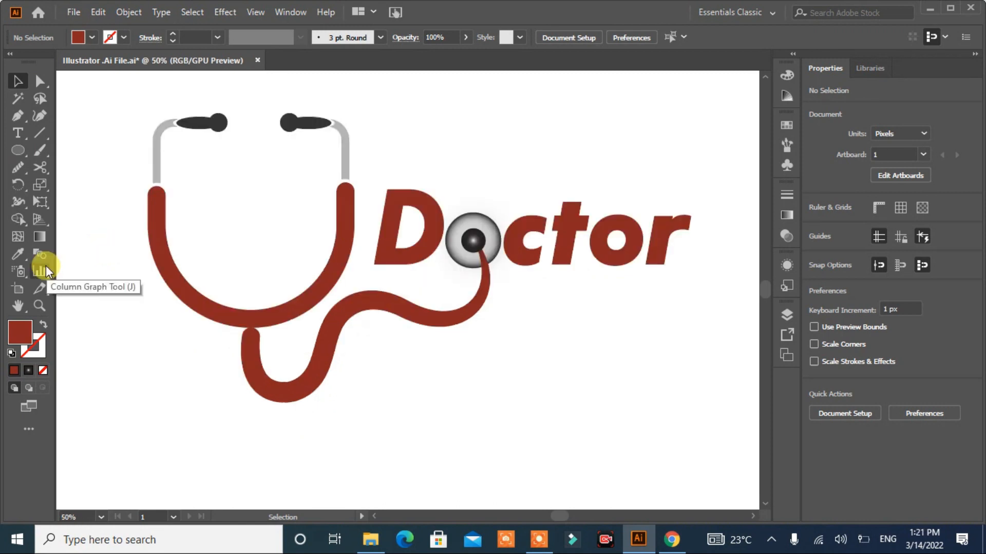
pyautogui.click(18, 116)
pyautogui.click(81, 268)
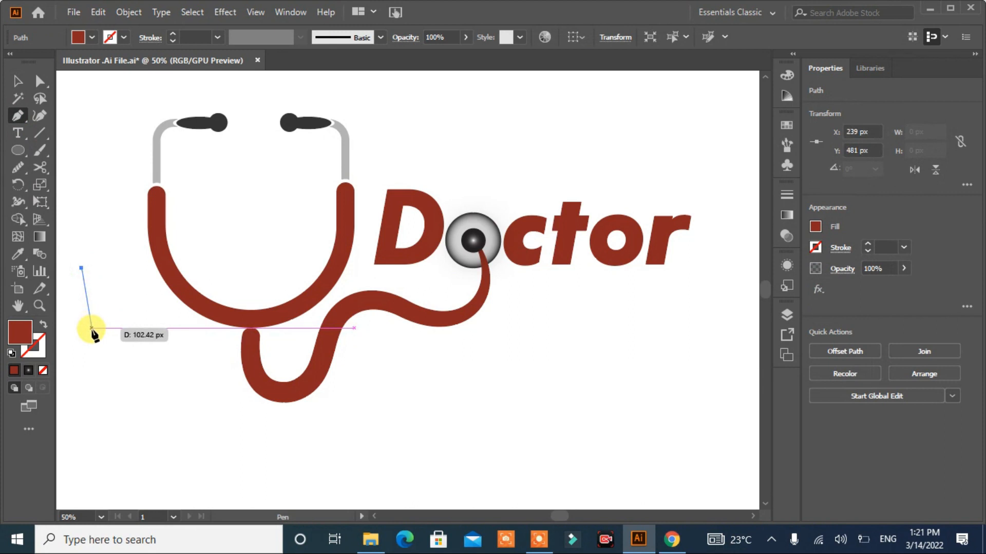
pyautogui.moveTo(97, 328); pyautogui.dragTo(125, 357)
pyautogui.hotkey('ctrl', 'z')
pyautogui.hotkey('ctrl', 'z')
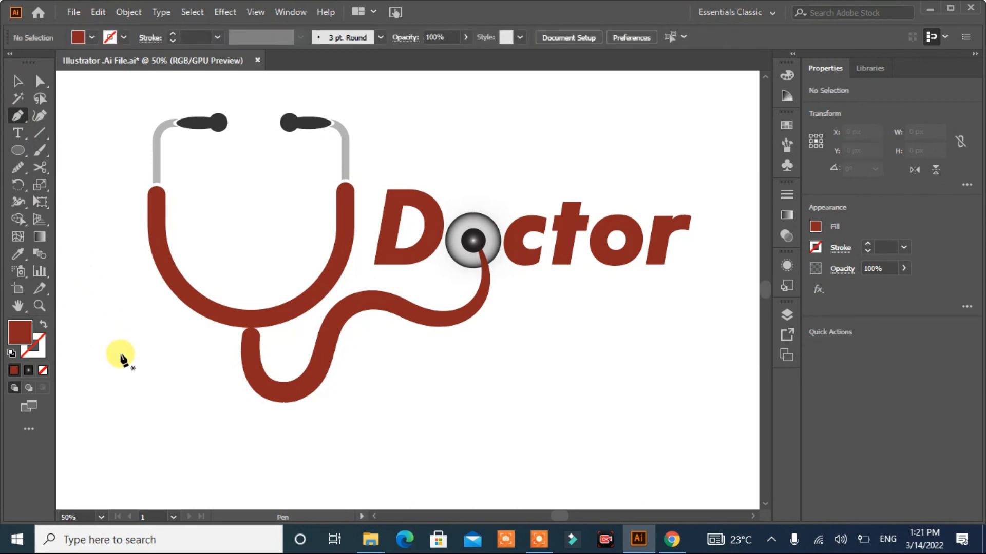
# - Set the drawing colours to no fill and a white stroke
pyautogui.click(89, 38)
pyautogui.click(43, 325)
pyautogui.click(43, 325)
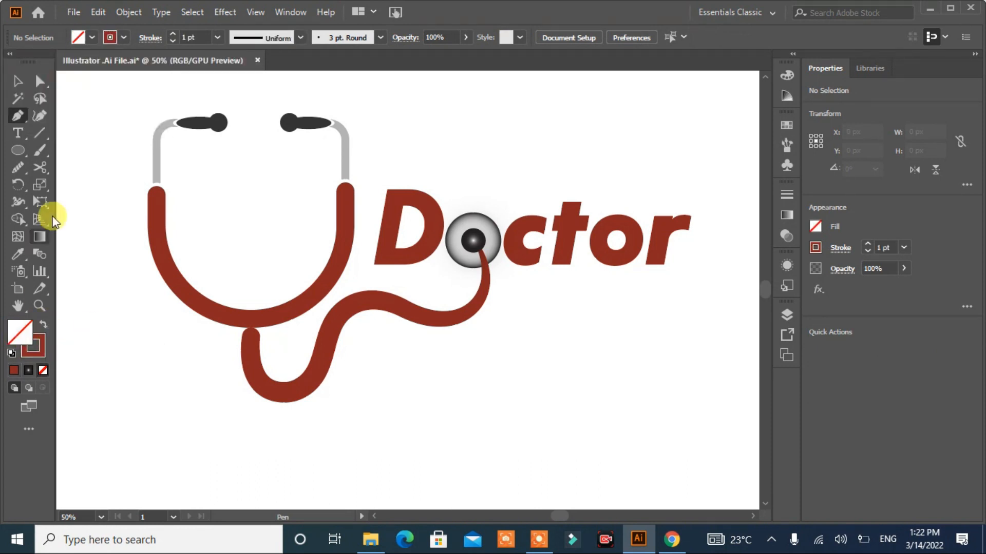
pyautogui.click(110, 38)
pyautogui.click(30, 62)
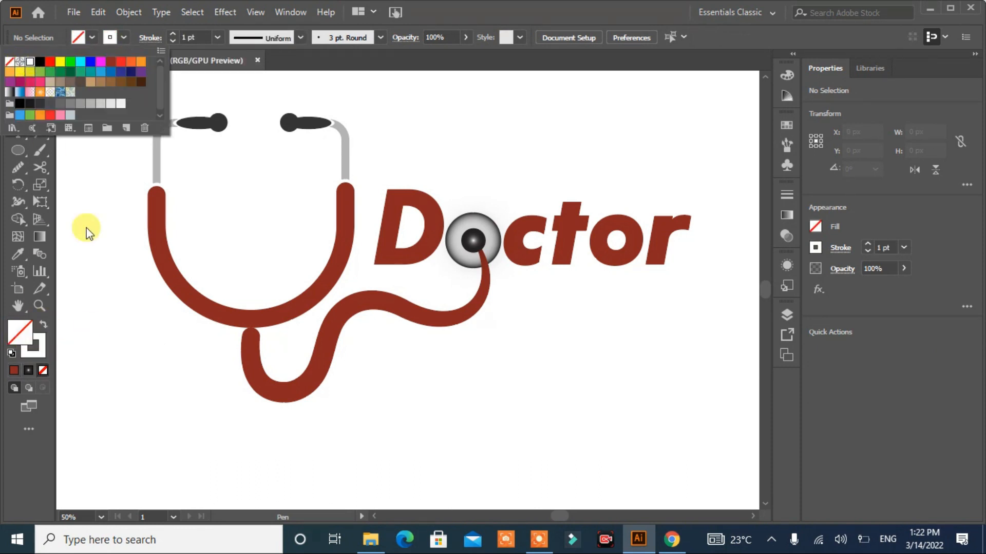
pyautogui.click(122, 308)
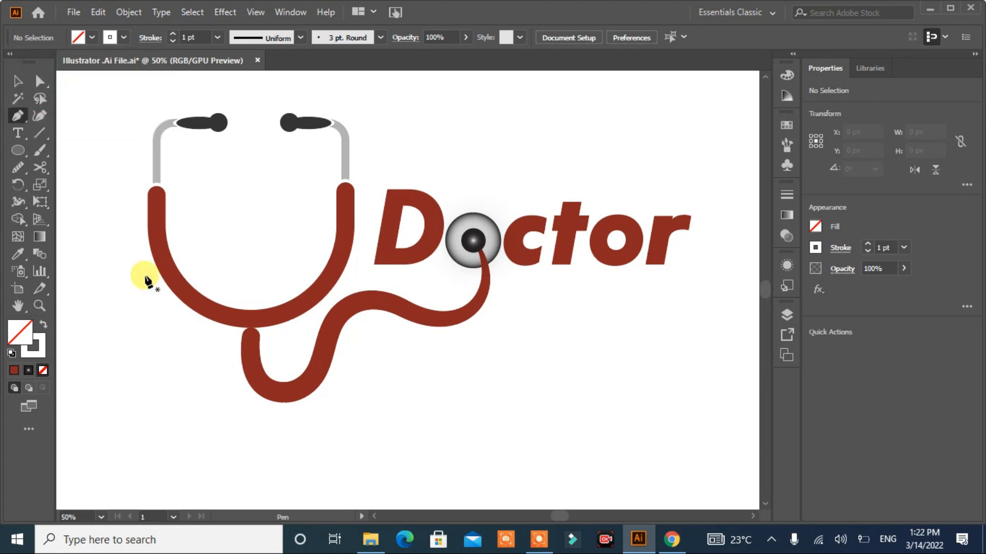
# - Draw a curved Pen highlight about 57 by 96 px along the lower left bend of the U-shaped tube
pyautogui.click(153, 238)
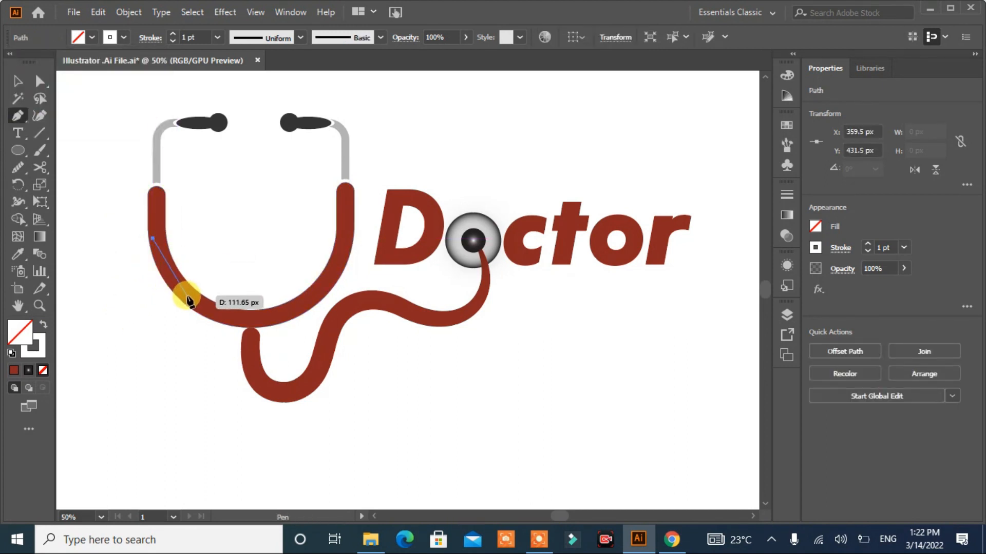
pyautogui.moveTo(187, 297); pyautogui.dragTo(215, 314)
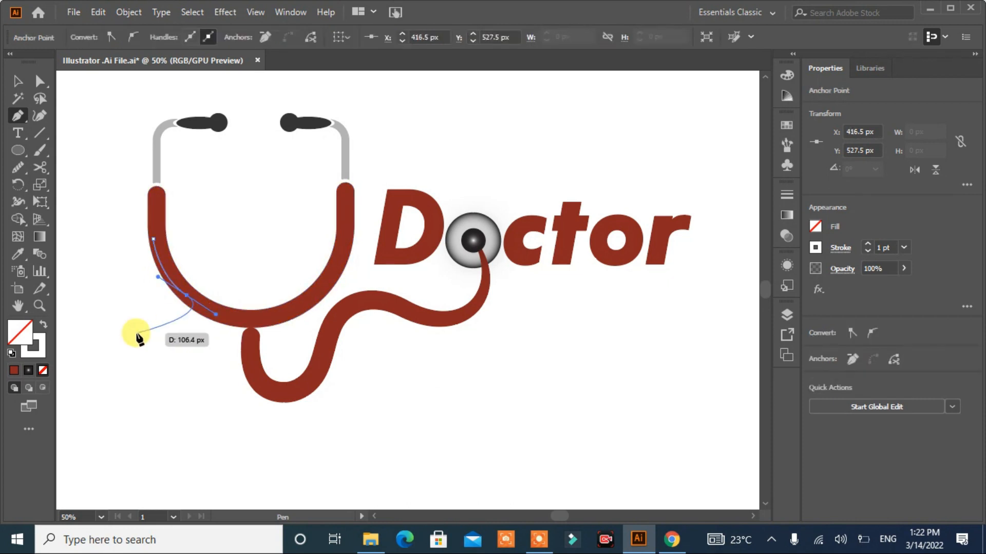
pyautogui.press('Escape')
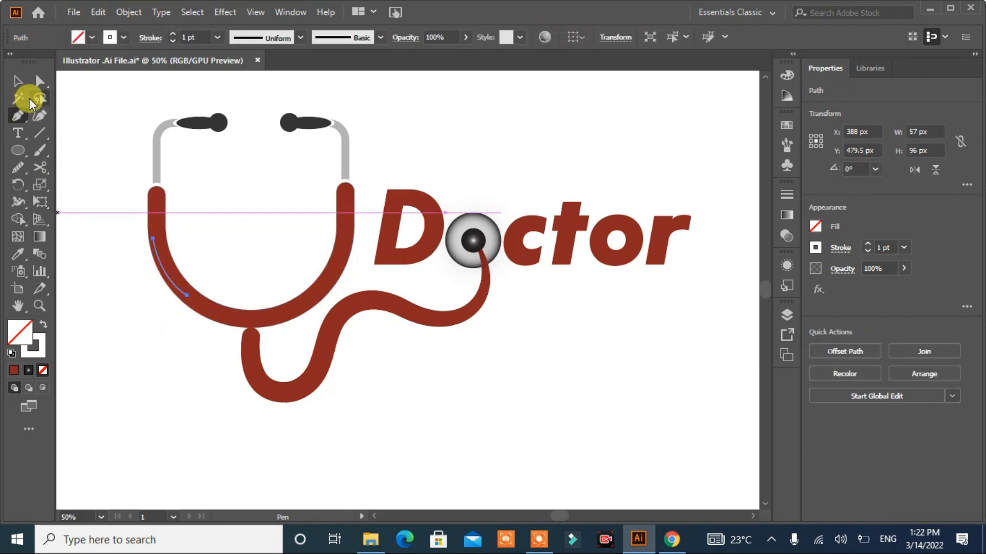
# - Shift both anchor points of the highlight slightly inward on the tube and deselect it
pyautogui.click(39, 85)
pyautogui.click(153, 239)
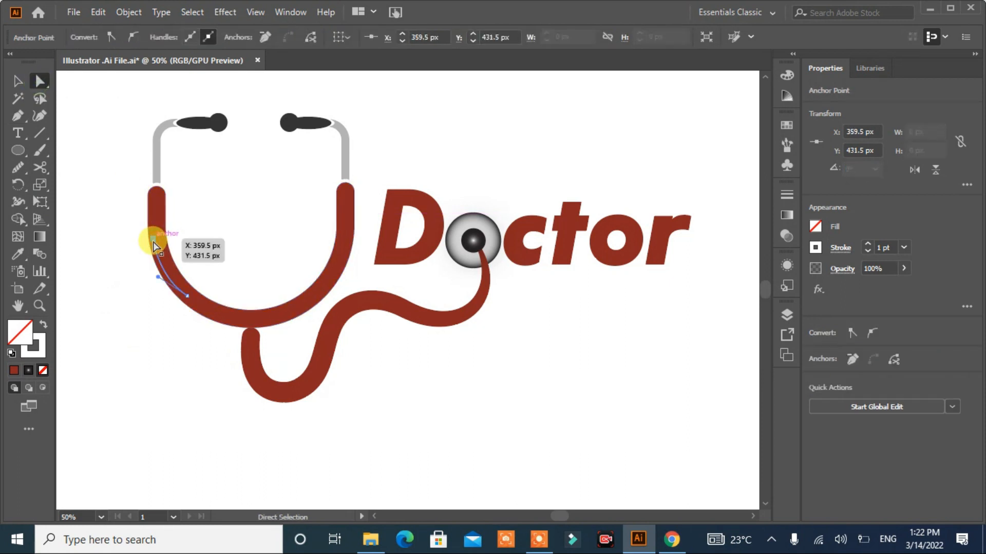
pyautogui.click(186, 297)
pyautogui.moveTo(189, 303); pyautogui.dragTo(190, 303)
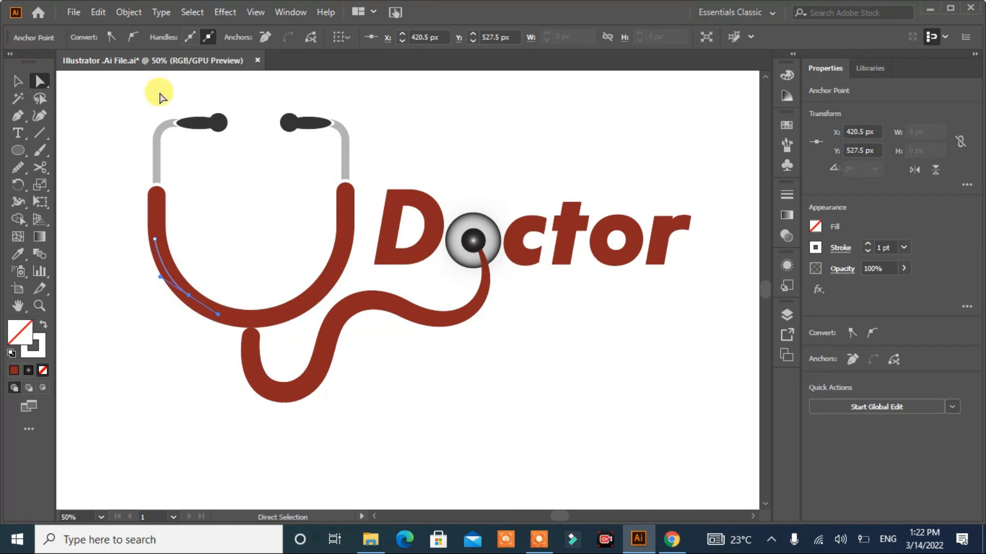
pyautogui.click(16, 84)
pyautogui.click(82, 233)
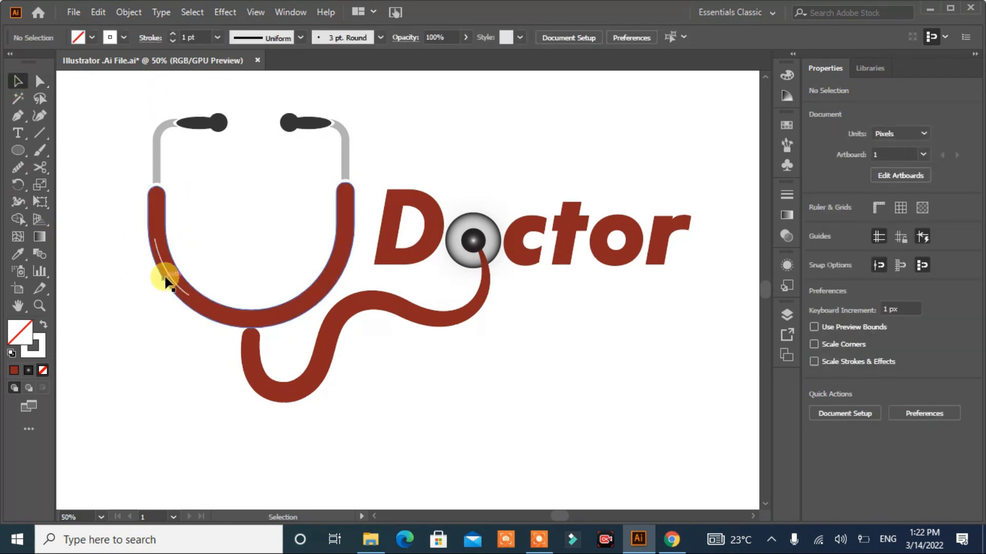
# - Give the left highlight a 3 pt stroke with the lens-shaped width profile and deselect it
pyautogui.click(160, 269)
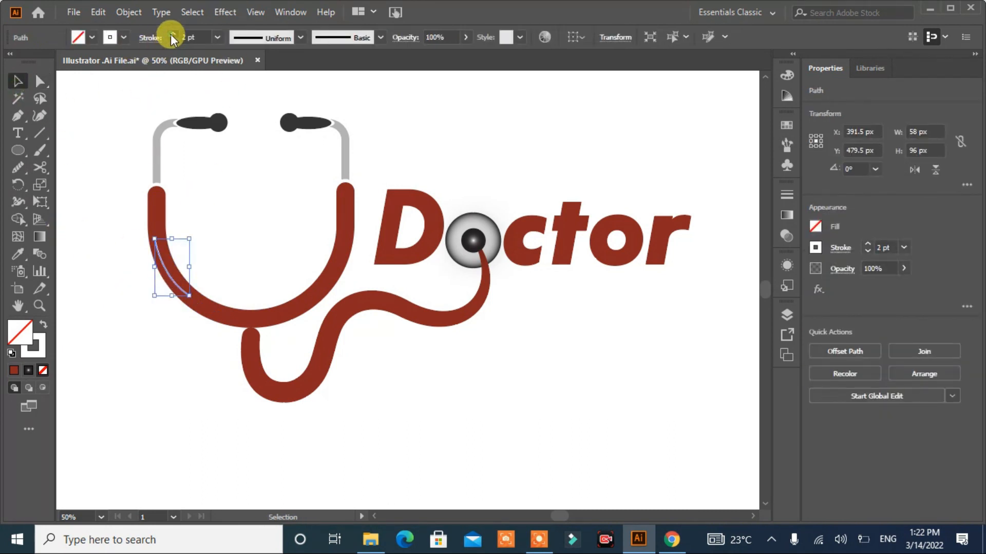
pyautogui.click(300, 37)
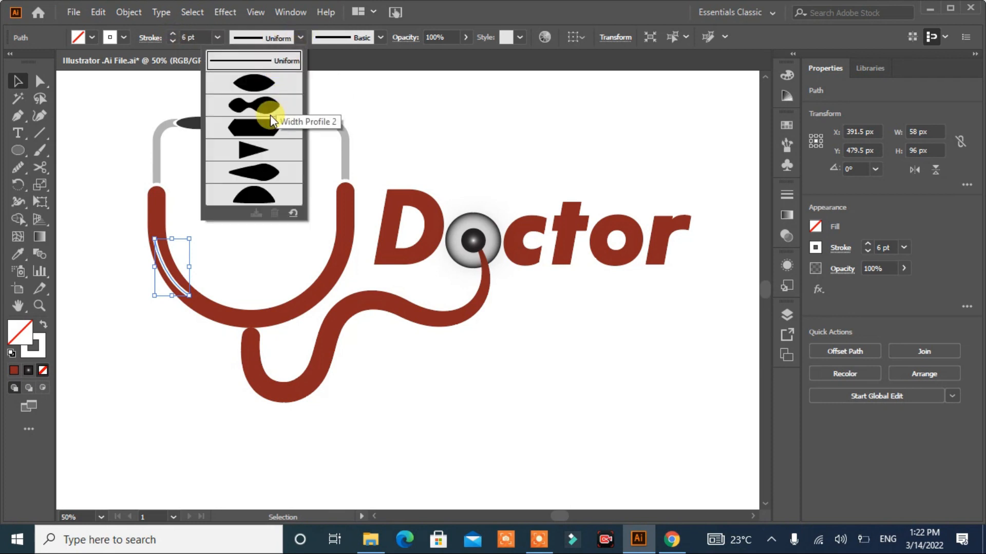
pyautogui.click(263, 81)
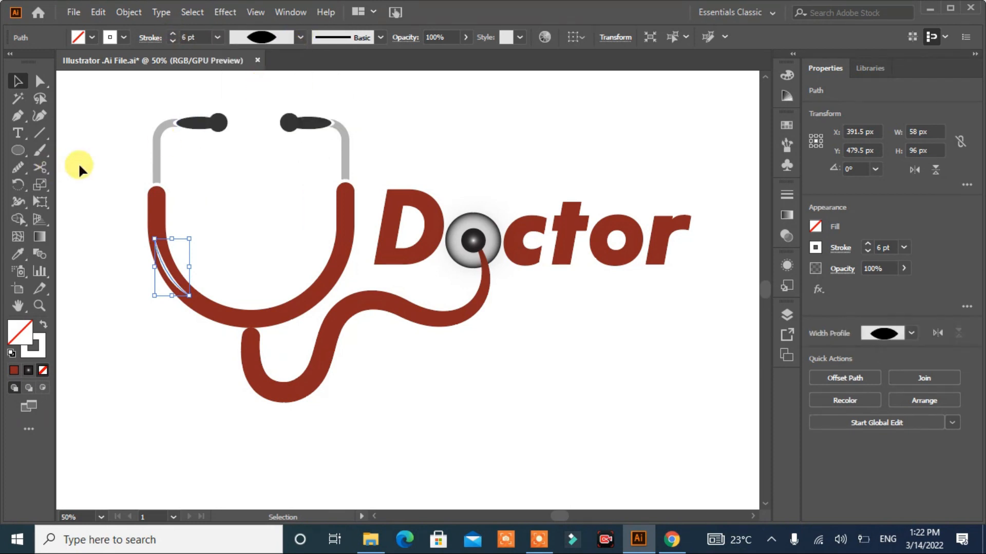
pyautogui.click(173, 41)
pyautogui.click(73, 193)
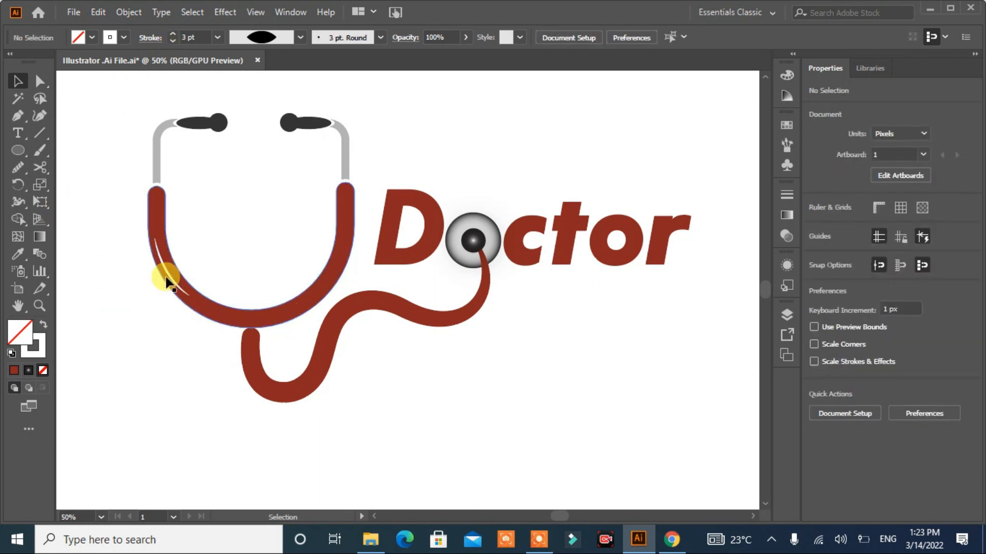
# - Copy the highlight to the right side of the U-shaped tube and reflect the copy about the vertical axis
pyautogui.moveTo(166, 269); pyautogui.dragTo(325, 262)
pyautogui.rightClick(326, 263)
pyautogui.moveTo(377, 435)
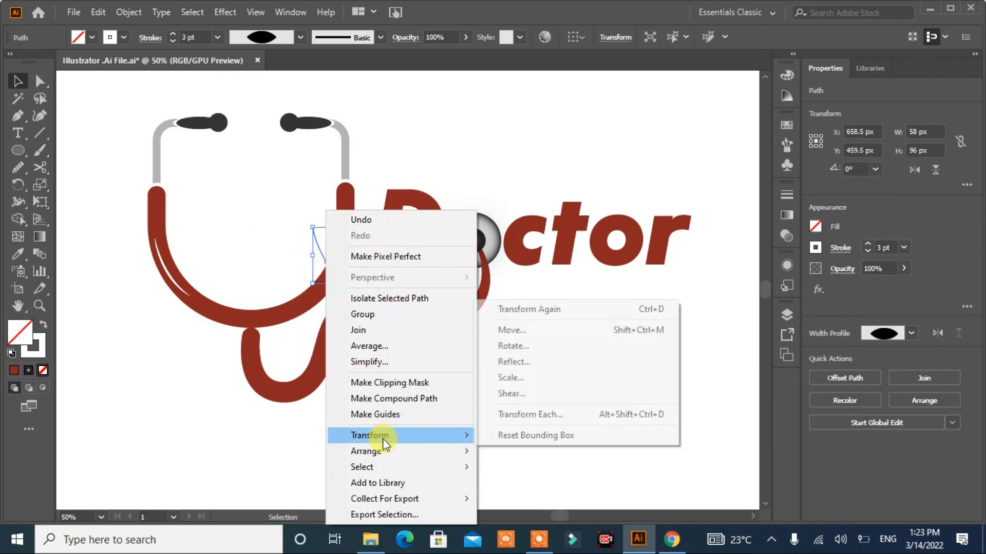
pyautogui.click(530, 362)
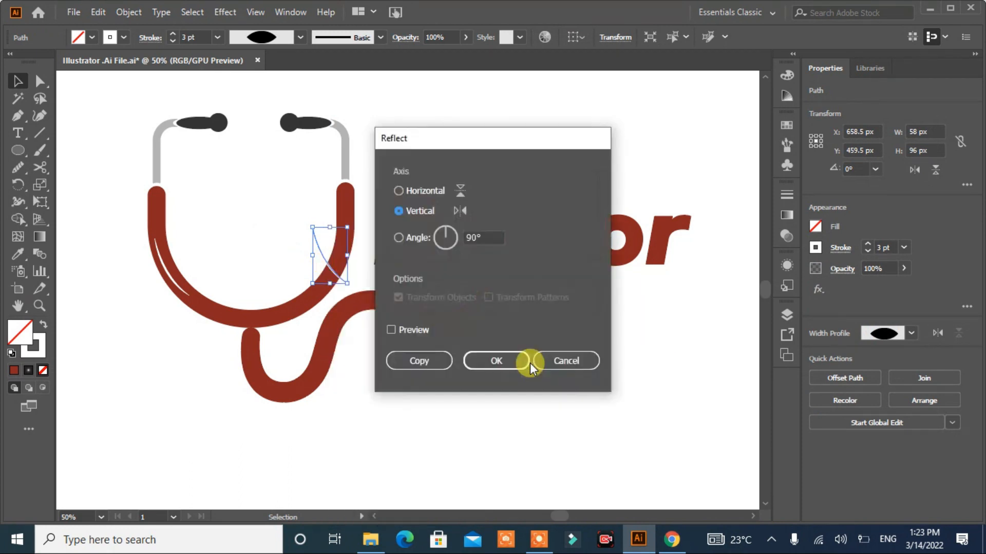
pyautogui.click(470, 366)
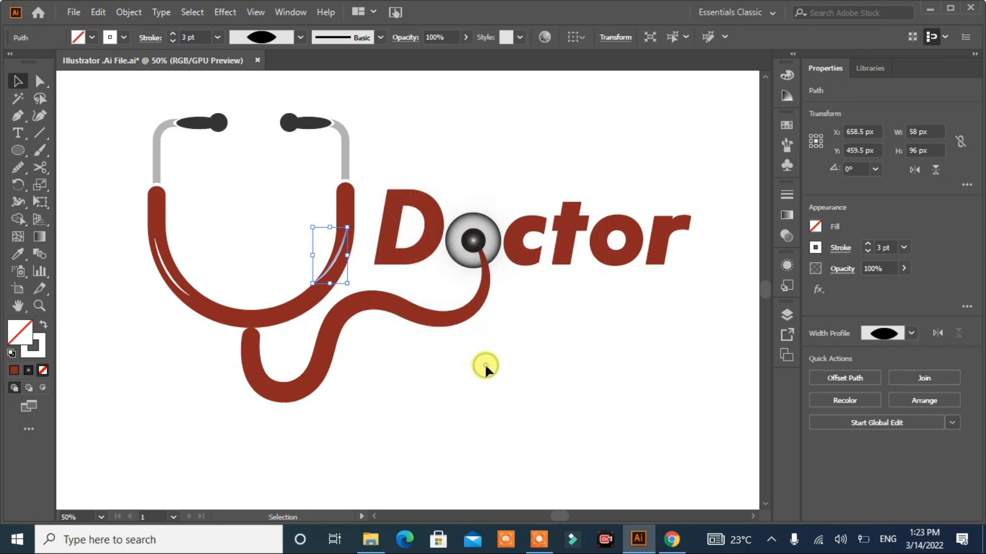
# - Nudge the mirrored highlight 17 px down and 1 px left along the tube's right bend, and deselect it
pyautogui.press('Down')
pyautogui.press('Down')
pyautogui.press('Down')
pyautogui.press('Down')
pyautogui.press('Down')
pyautogui.press('Down')
pyautogui.press('Down')
pyautogui.press('Down')
pyautogui.press('Down')
pyautogui.press('Down')
pyautogui.press('Down')
pyautogui.press('Down')
pyautogui.press('Down')
pyautogui.press('Down')
pyautogui.press('Down')
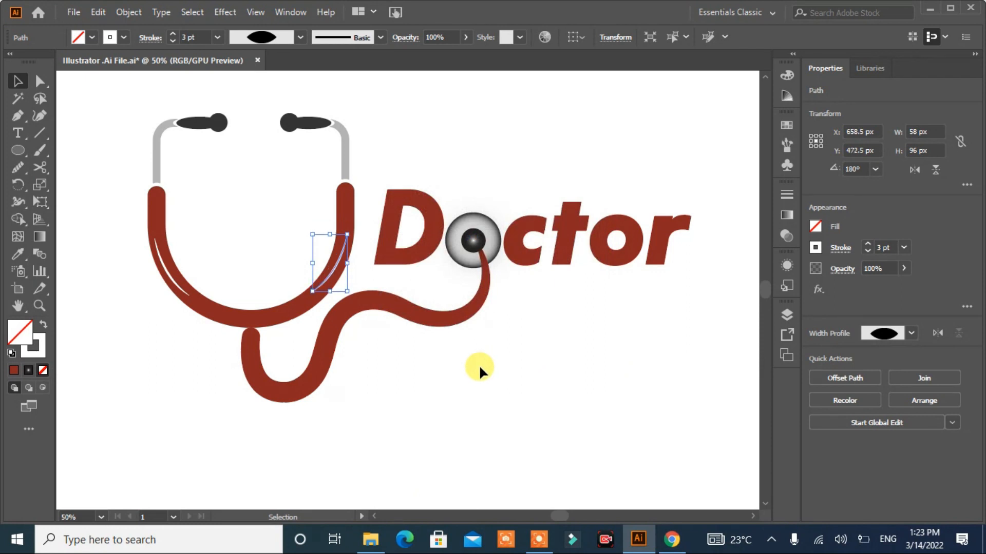
pyautogui.press('Left')
pyautogui.press('Down')
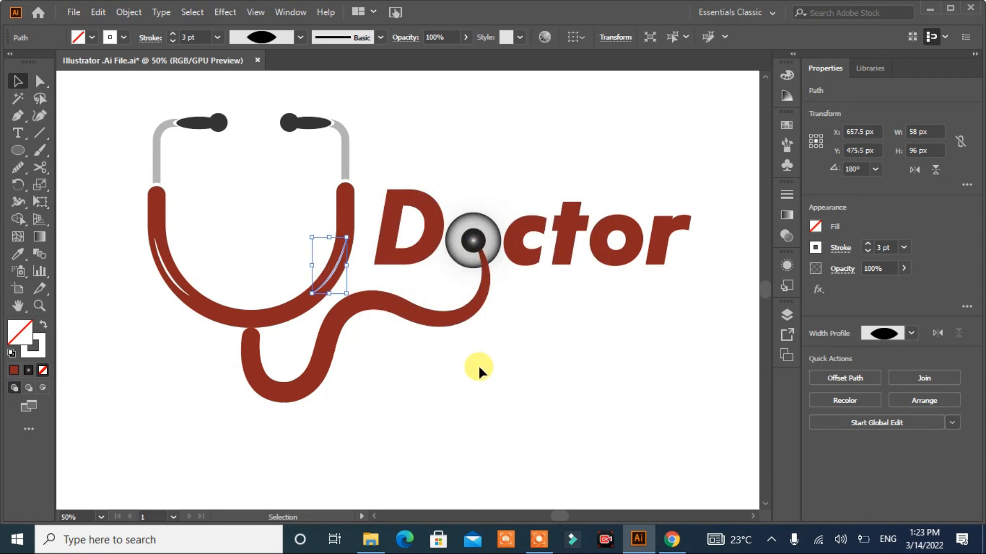
pyautogui.click(463, 382)
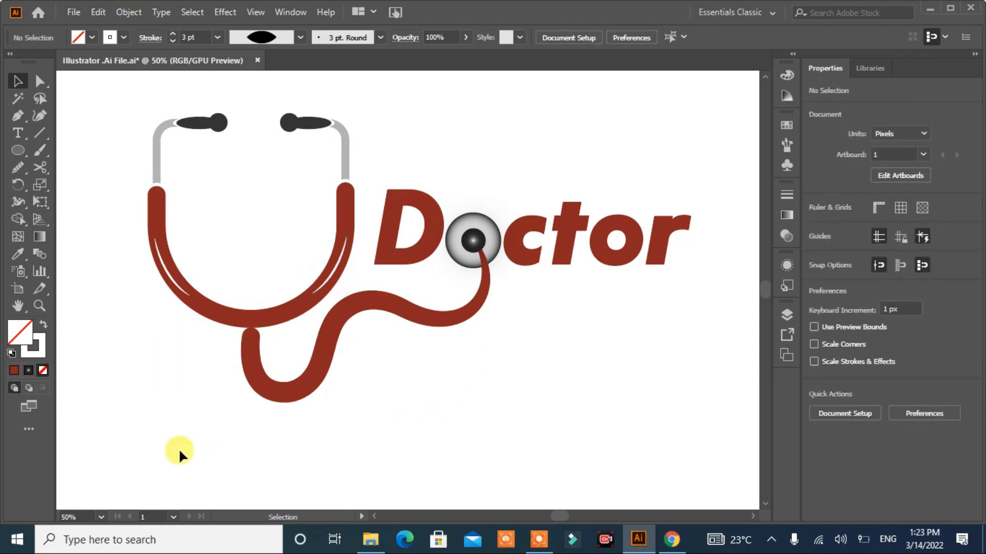
pyautogui.click(325, 277)
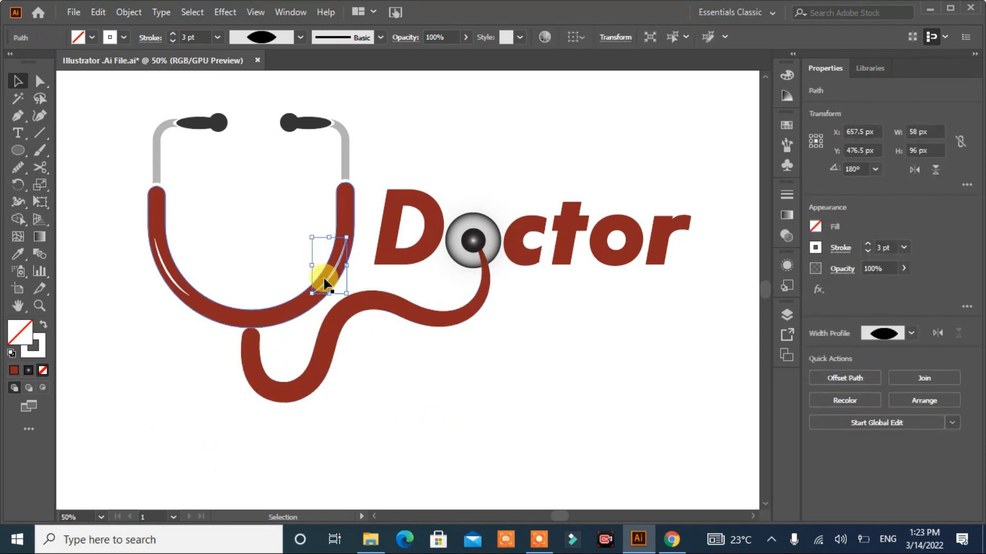
pyautogui.click(381, 376)
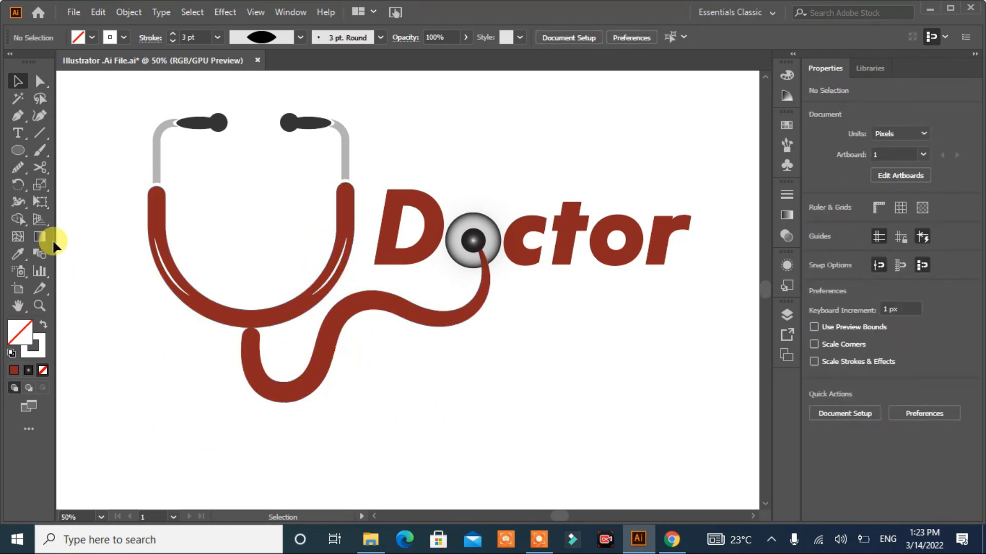
# - Draw a curved Pen highlight about 93 by 22 px along the lowest bend of the tube below the U
pyautogui.click(18, 116)
pyautogui.click(256, 380)
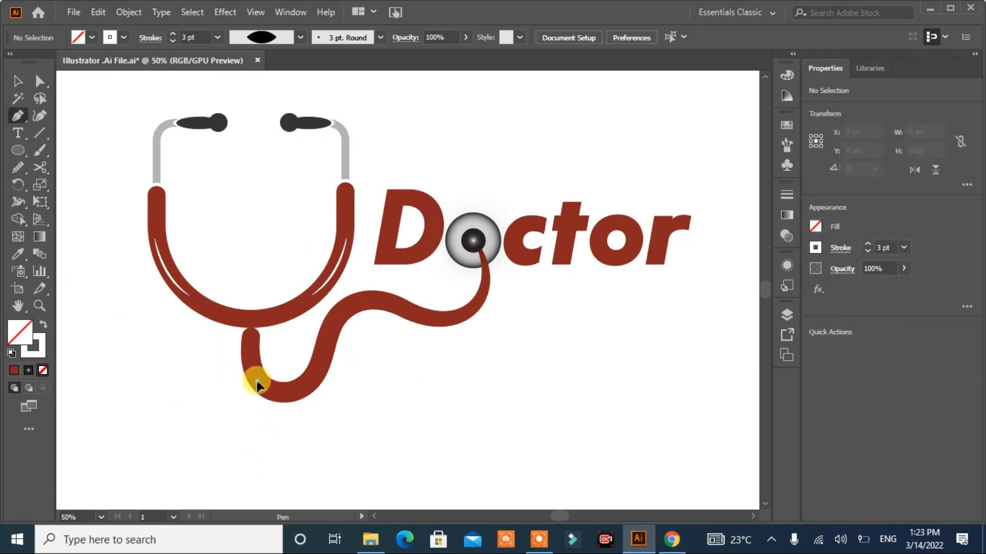
pyautogui.moveTo(312, 380); pyautogui.dragTo(344, 352)
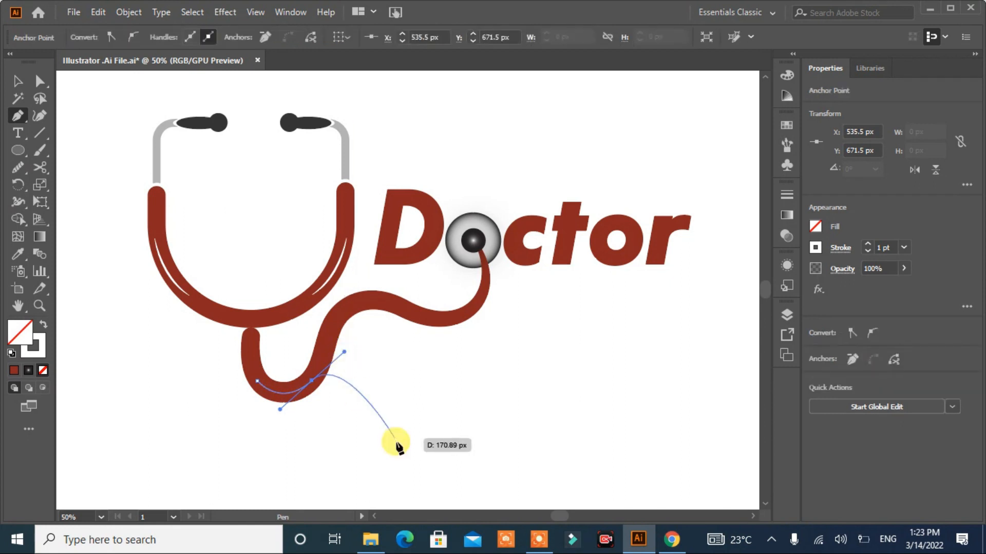
pyautogui.press('Escape')
# - Give the lowest bend's highlight a 4 pt stroke with the lens-shaped width profile
pyautogui.click(172, 34)
pyautogui.click(172, 35)
pyautogui.click(173, 35)
pyautogui.click(301, 37)
pyautogui.click(262, 82)
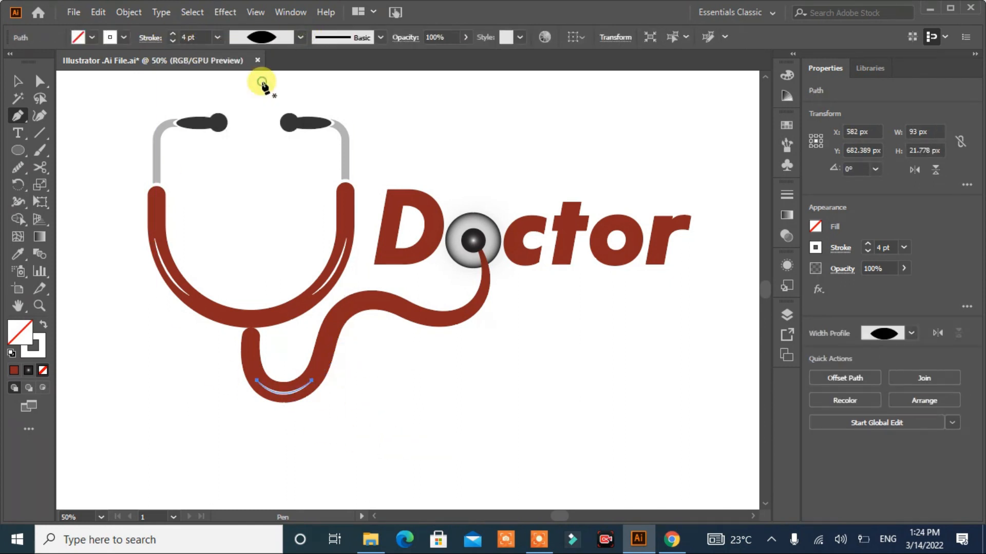
# - Draw a curved Pen highlight about 95 by 21 px along the tube's upper bend below the letter D
pyautogui.click(343, 312)
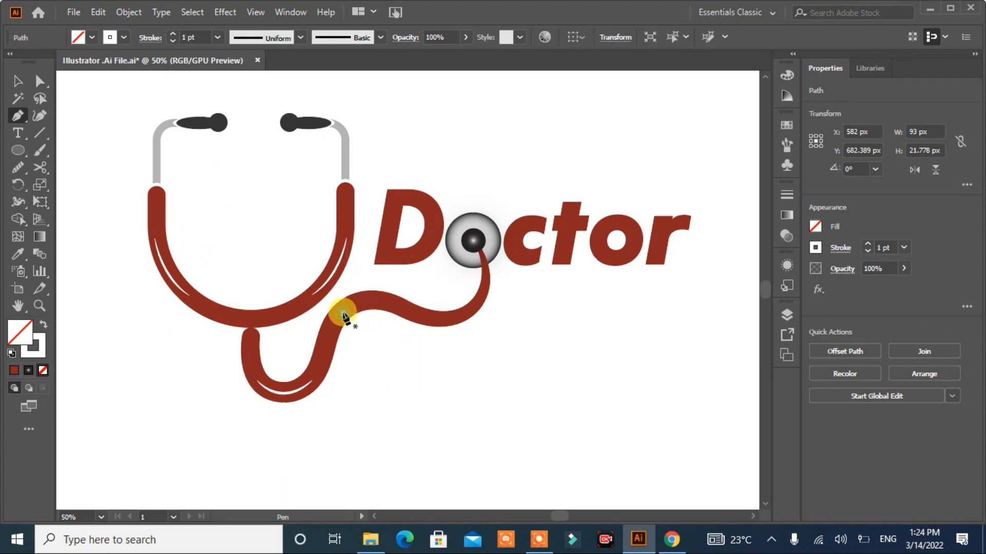
pyautogui.moveTo(399, 308); pyautogui.dragTo(435, 324)
pyautogui.click(417, 387)
pyautogui.press('Delete')
# - Give the upper bend's highlight a 3 pt stroke with the lens-shaped width profile and deselect it
pyautogui.click(185, 37)
pyautogui.click(173, 35)
pyautogui.click(294, 36)
pyautogui.click(258, 92)
pyautogui.click(17, 81)
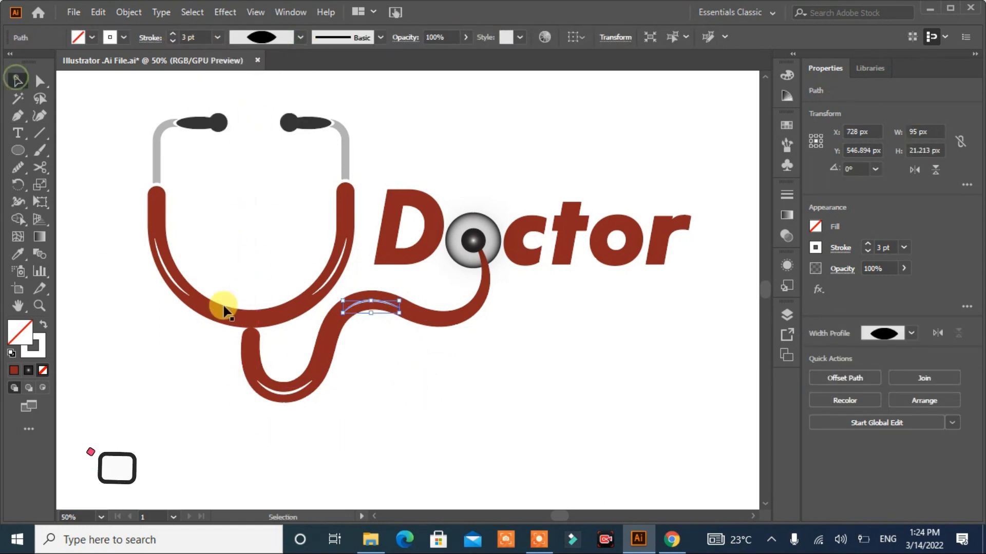
pyautogui.click(475, 361)
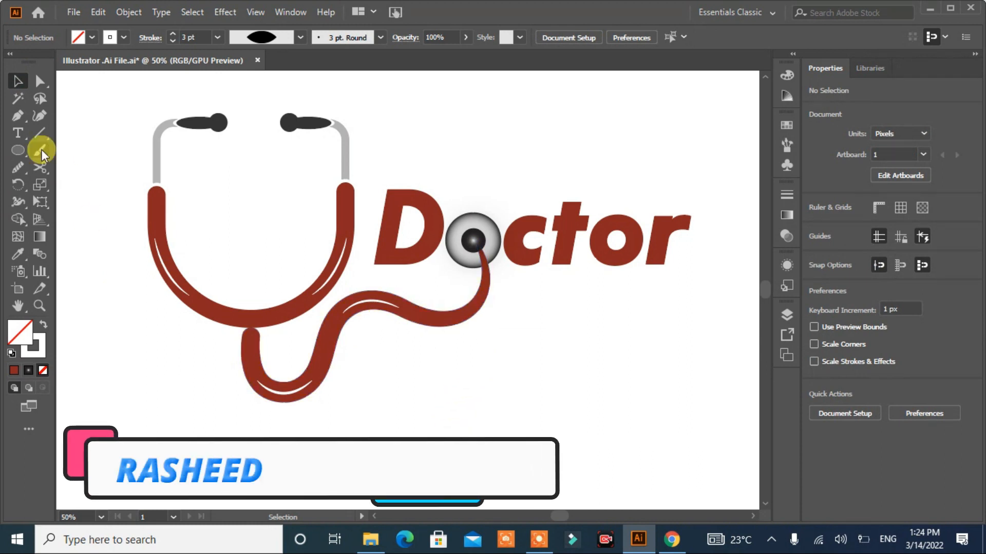
# - Draw a curved Pen highlight about 34 by 37 px along the tube's last bend below the chest piece
pyautogui.click(20, 116)
pyautogui.moveTo(483, 291); pyautogui.dragTo(449, 319)
pyautogui.press('Escape')
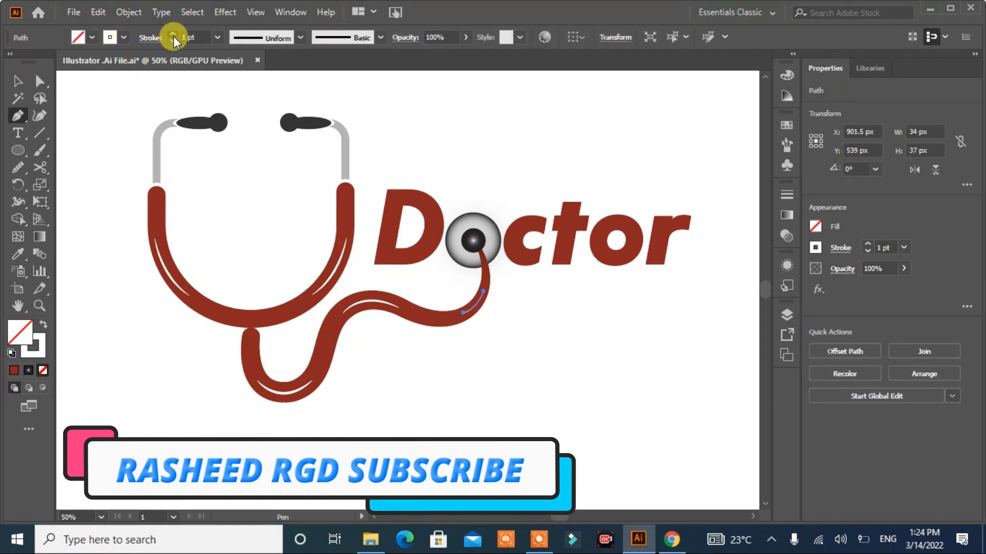
# - Give the highlight below the chest piece a 3 pt stroke with the lens-shaped width profile and deselect it
pyautogui.click(217, 37)
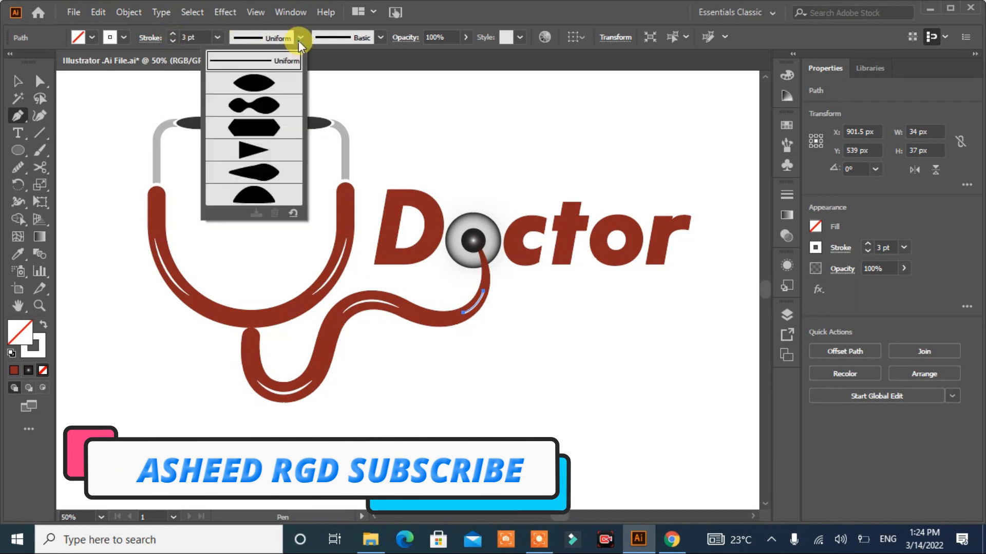
pyautogui.click(260, 93)
pyautogui.click(17, 80)
pyautogui.click(75, 299)
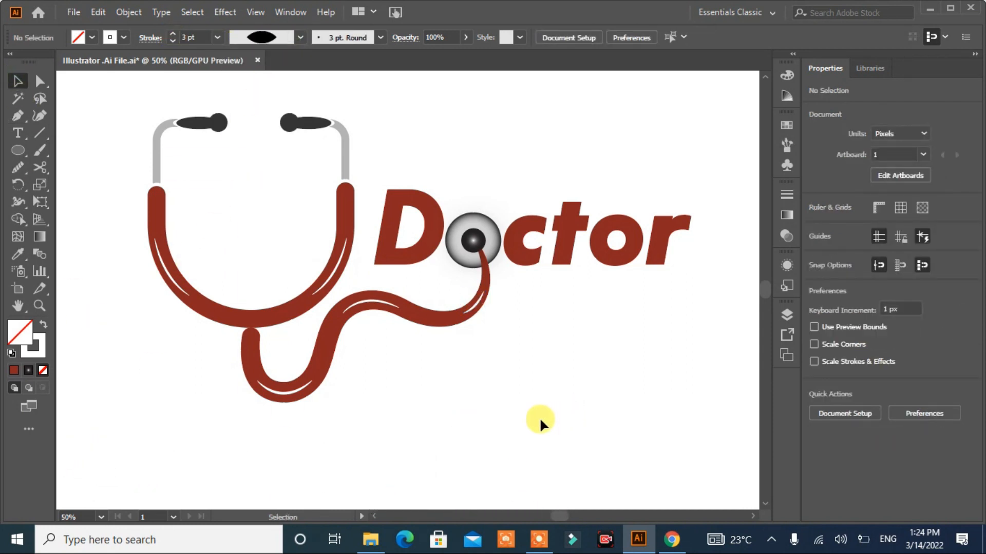
# - Expand the appearance of the tapered highlight below the chest piece and deselect it
pyautogui.click(473, 304)
pyautogui.click(128, 12)
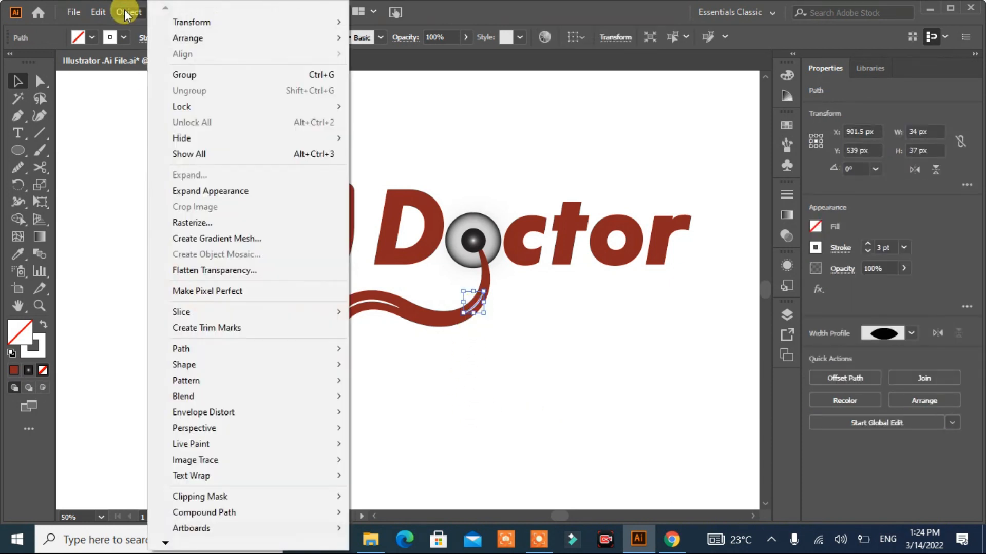
pyautogui.click(186, 190)
pyautogui.click(430, 410)
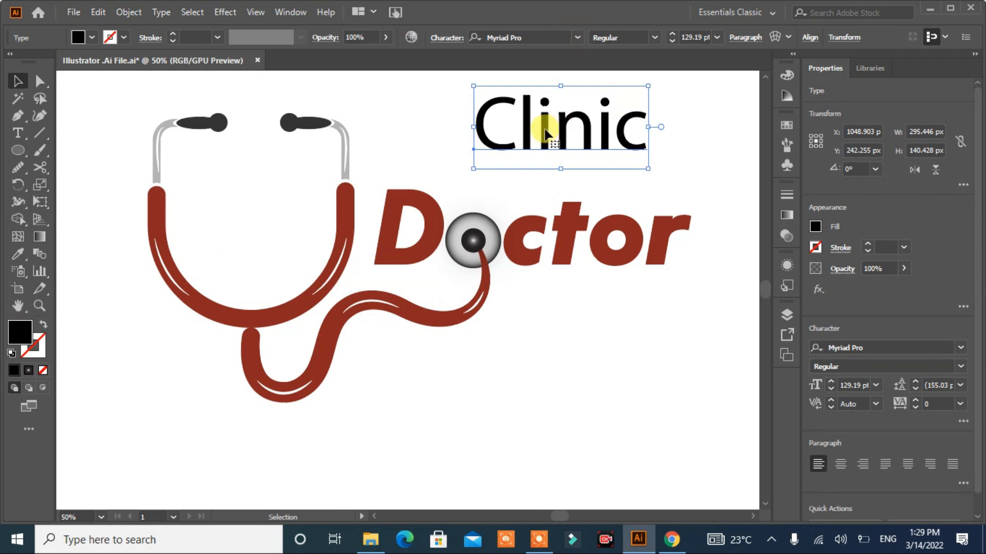
# - Move the "Clinic" text beside the tube's lowest bend, below the stethoscope's U, and browse the font previews for it
pyautogui.moveTo(547, 135); pyautogui.dragTo(140, 400)
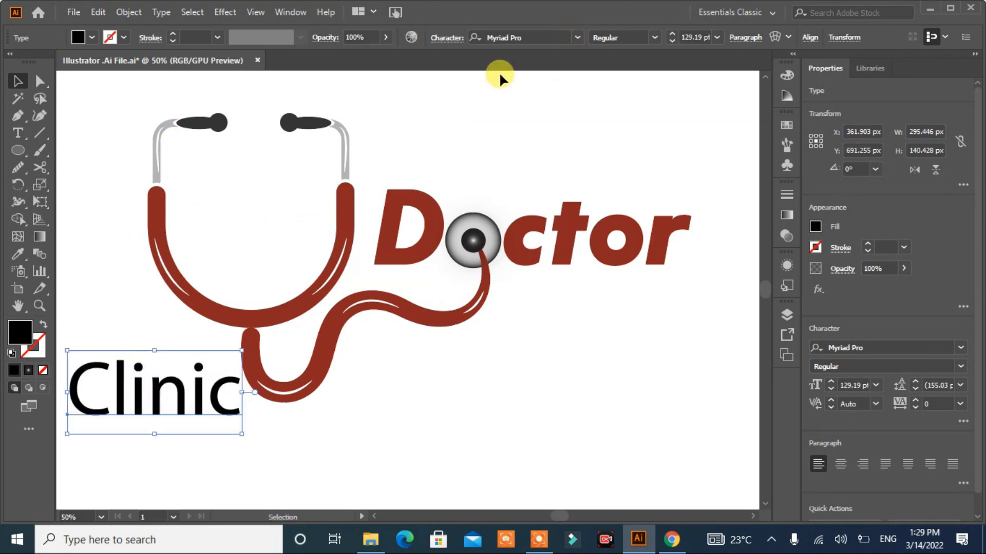
pyautogui.click(577, 38)
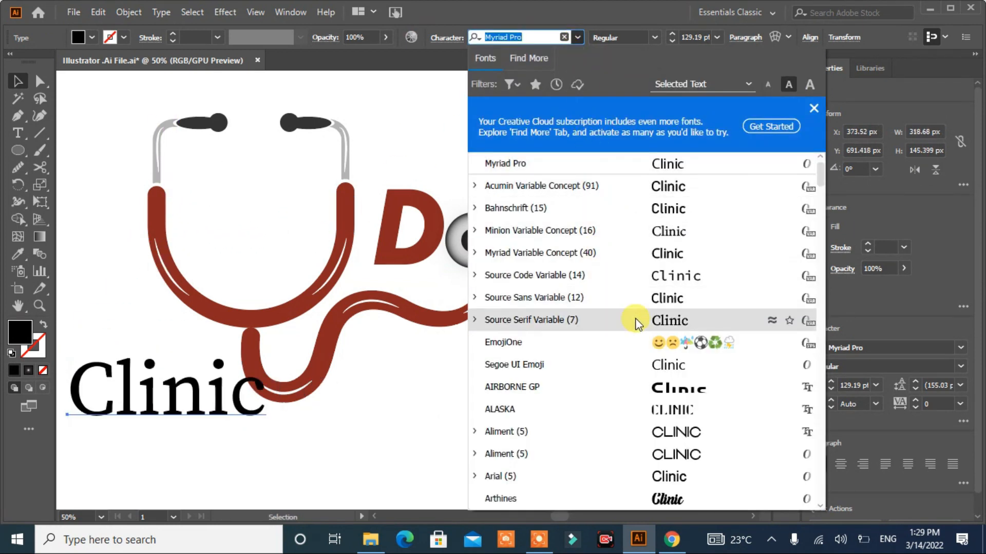
pyautogui.scroll(-3, 631, 301)
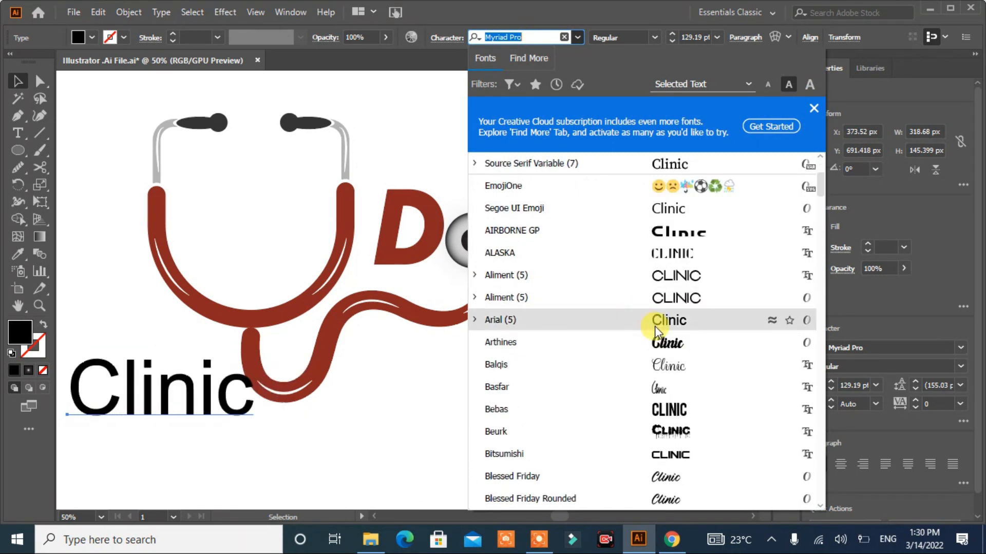
pyautogui.scroll(-3, 654, 326)
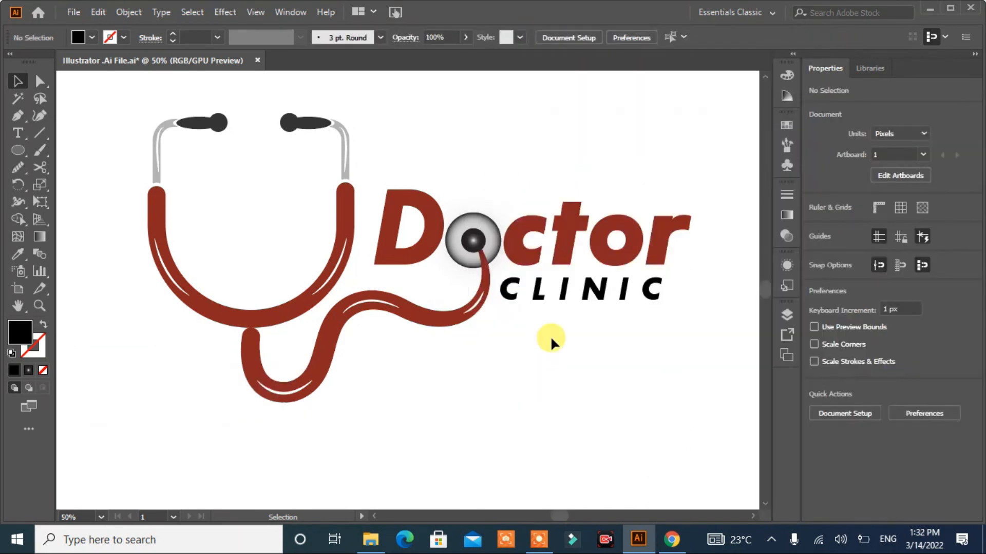
# - Fill the "CLINIC" text under "Doctor" with a light grey swatch and deselect it
pyautogui.click(536, 291)
pyautogui.click(92, 38)
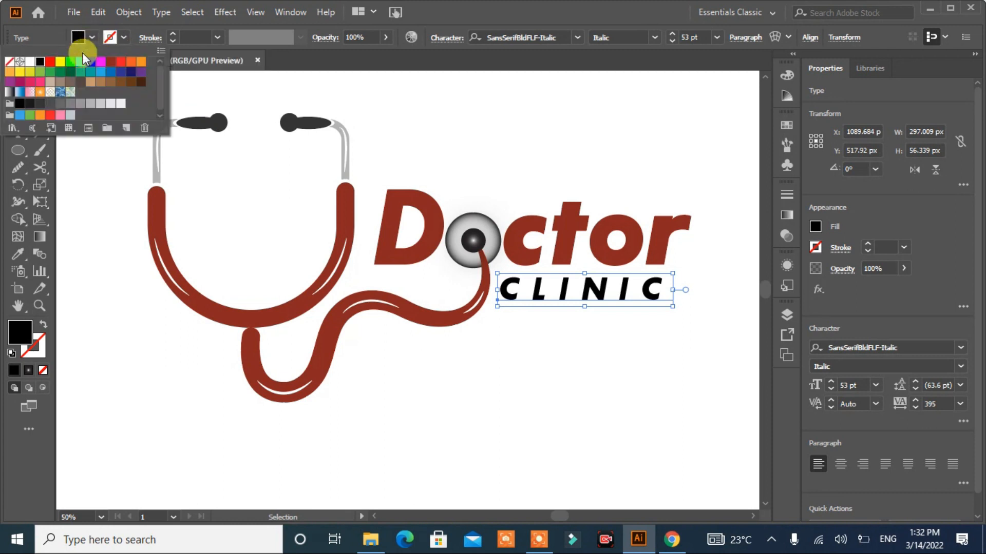
pyautogui.click(111, 105)
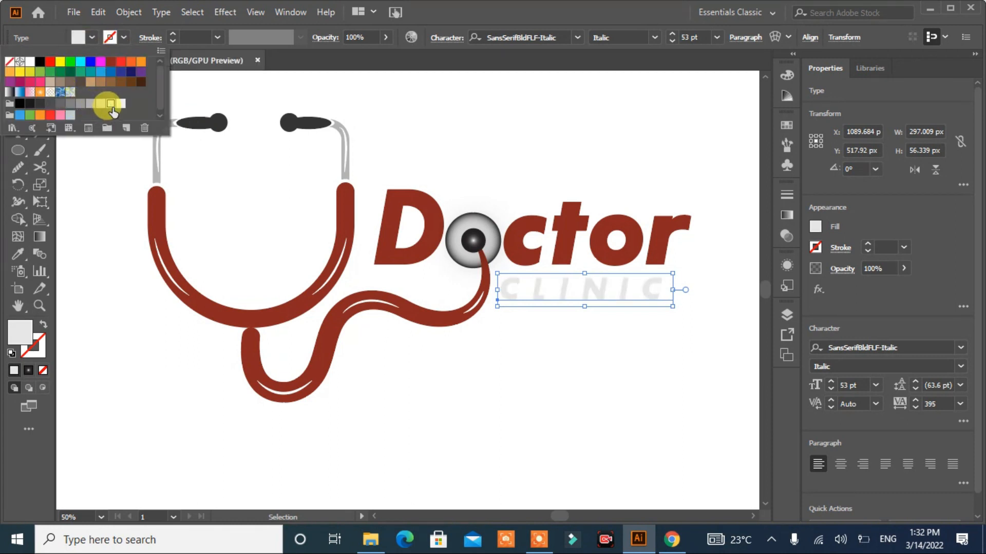
pyautogui.click(101, 104)
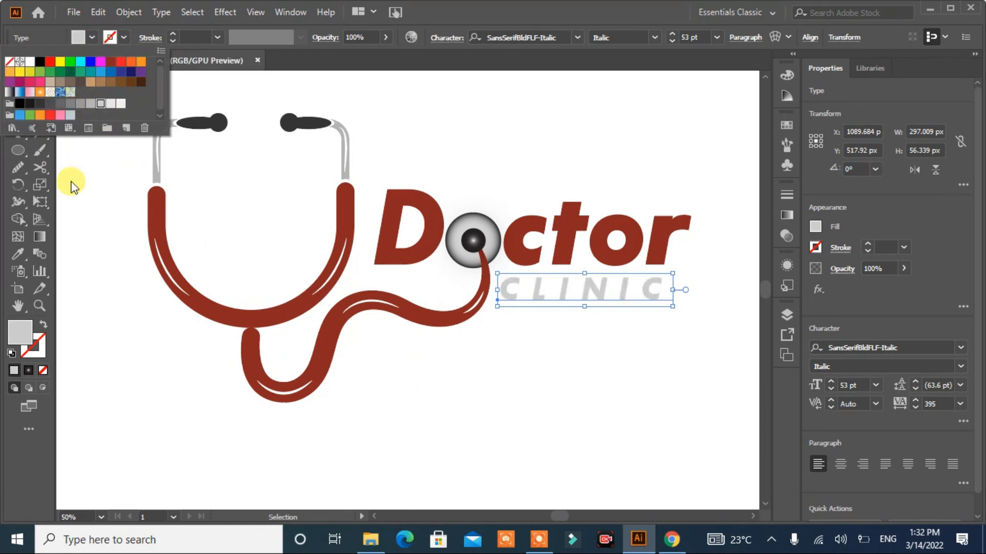
pyautogui.click(119, 224)
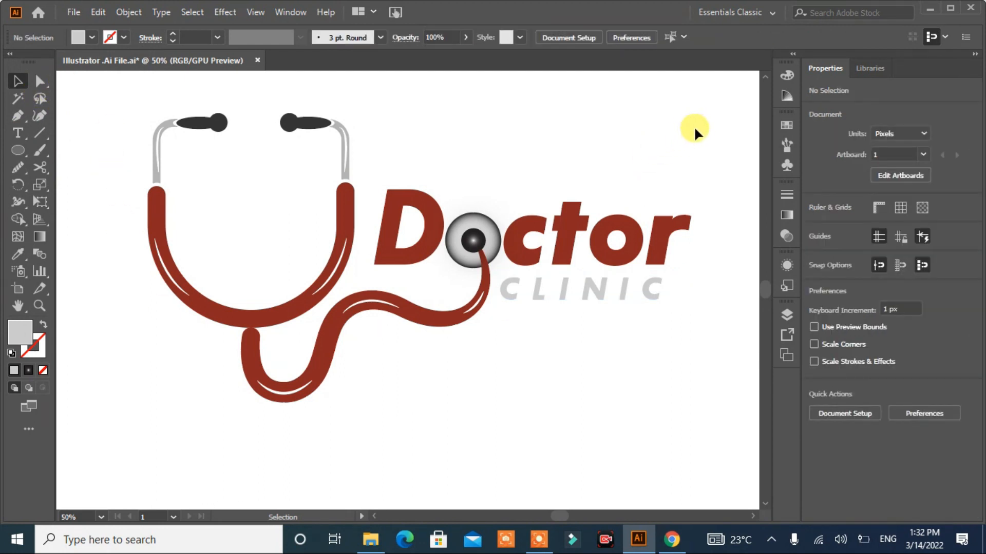
# - Group the whole stethoscope artwork with the "Doctor" and "CLINIC" texts, then clear the selection
pyautogui.moveTo(704, 129); pyautogui.dragTo(97, 378)
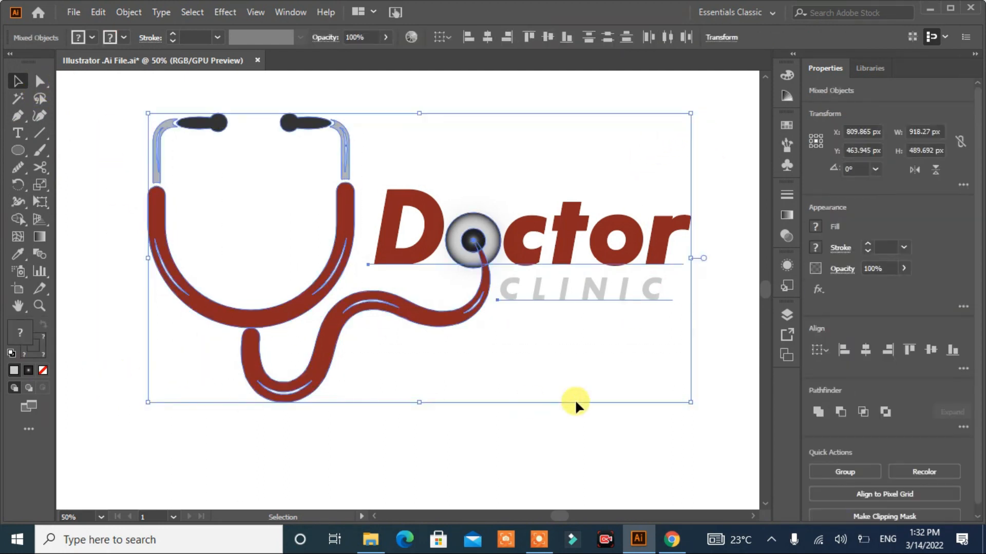
pyautogui.click(844, 471)
pyautogui.click(654, 445)
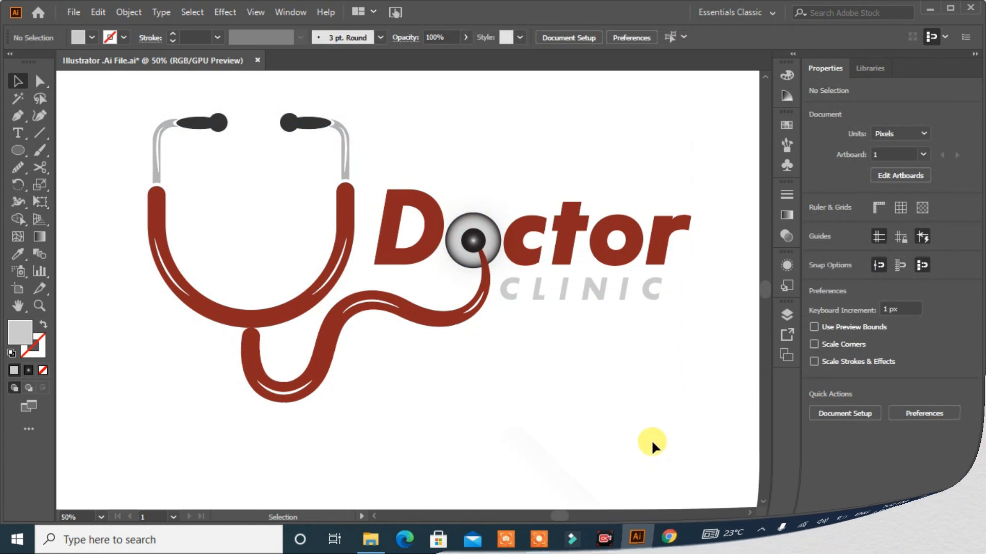